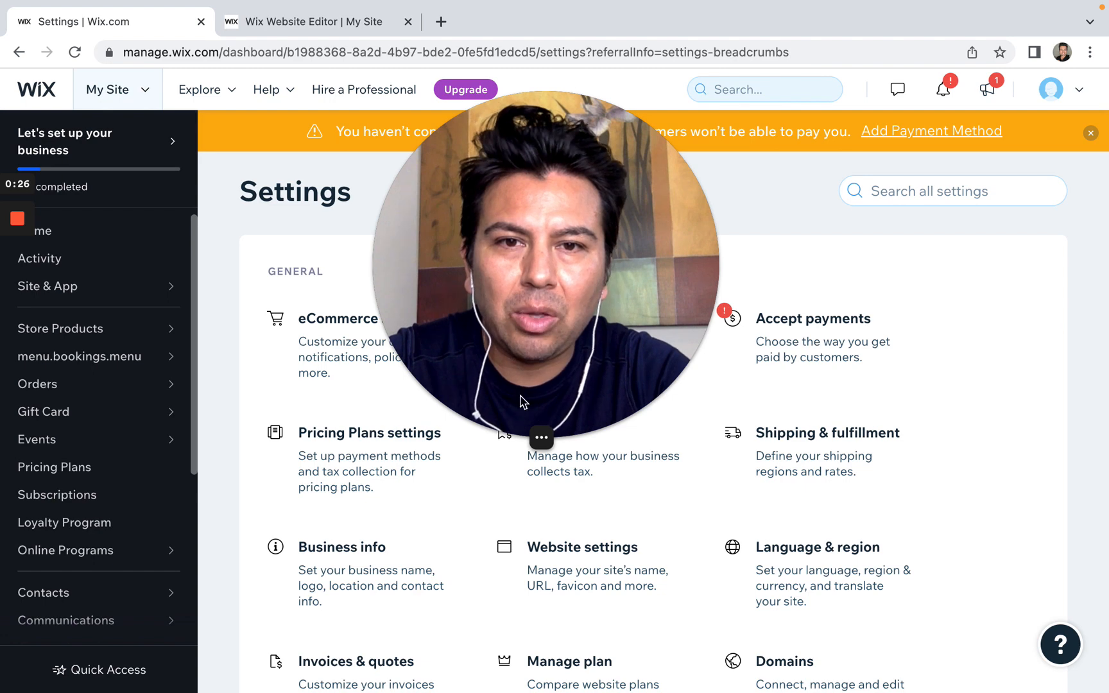
{"action": "left_click", "coordinate": [541, 438]}
{"action": "left_click", "coordinate": [489, 439]}
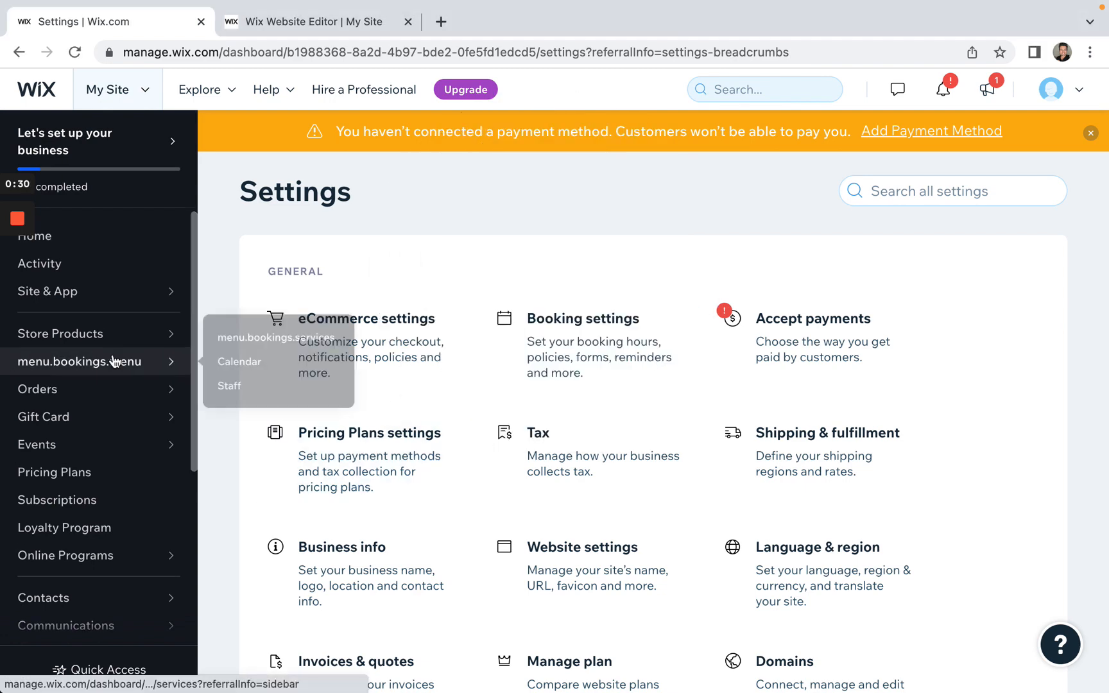
Look over the home page of the site preview in the website editor, and return to the dashboard settings
{"action": "left_click", "coordinate": [328, 23]}
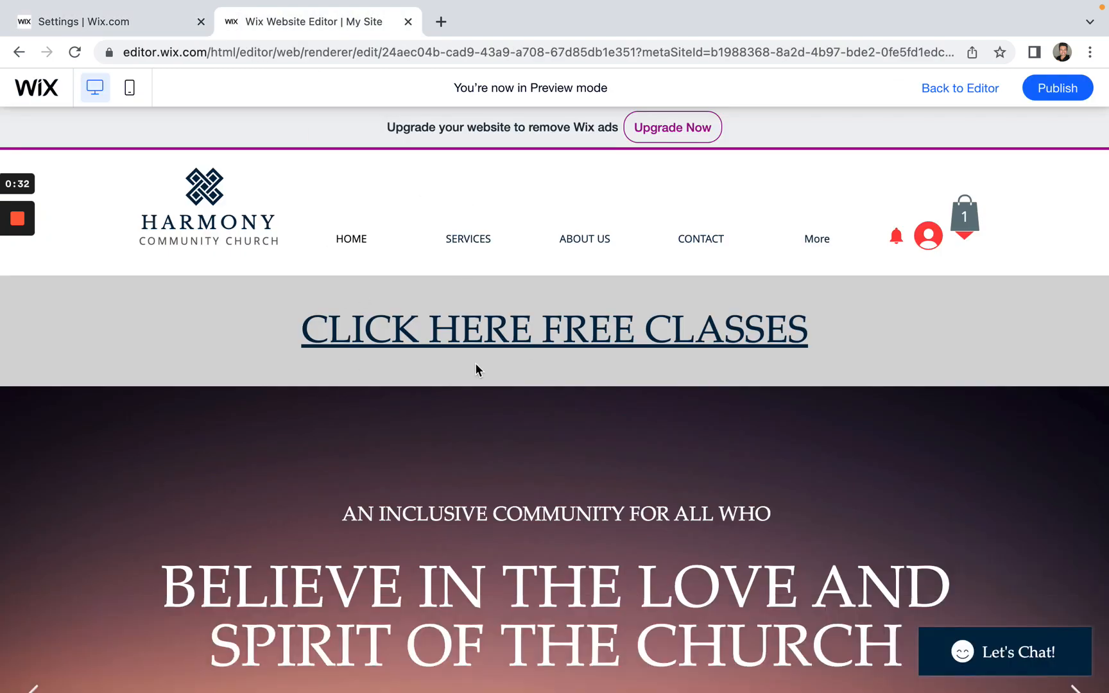
{"action": "scroll", "coordinate": [478, 369], "scroll_direction": "down", "scroll_amount": 10}
{"action": "scroll", "coordinate": [478, 369], "scroll_direction": "up", "scroll_amount": 10}
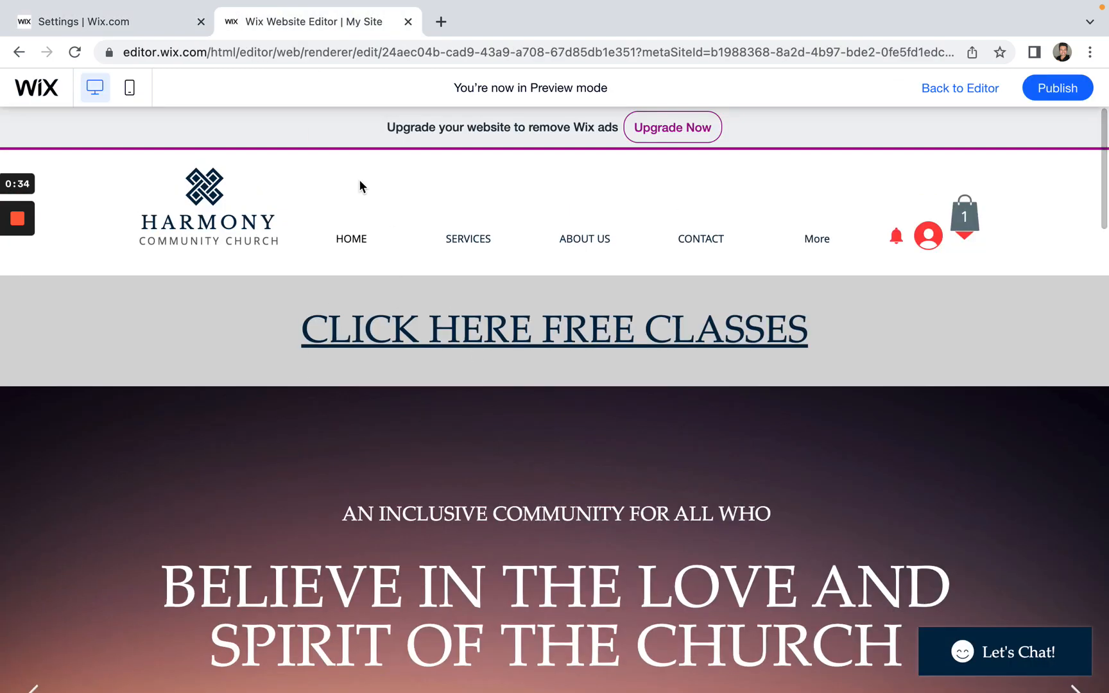
{"action": "left_click", "coordinate": [159, 24]}
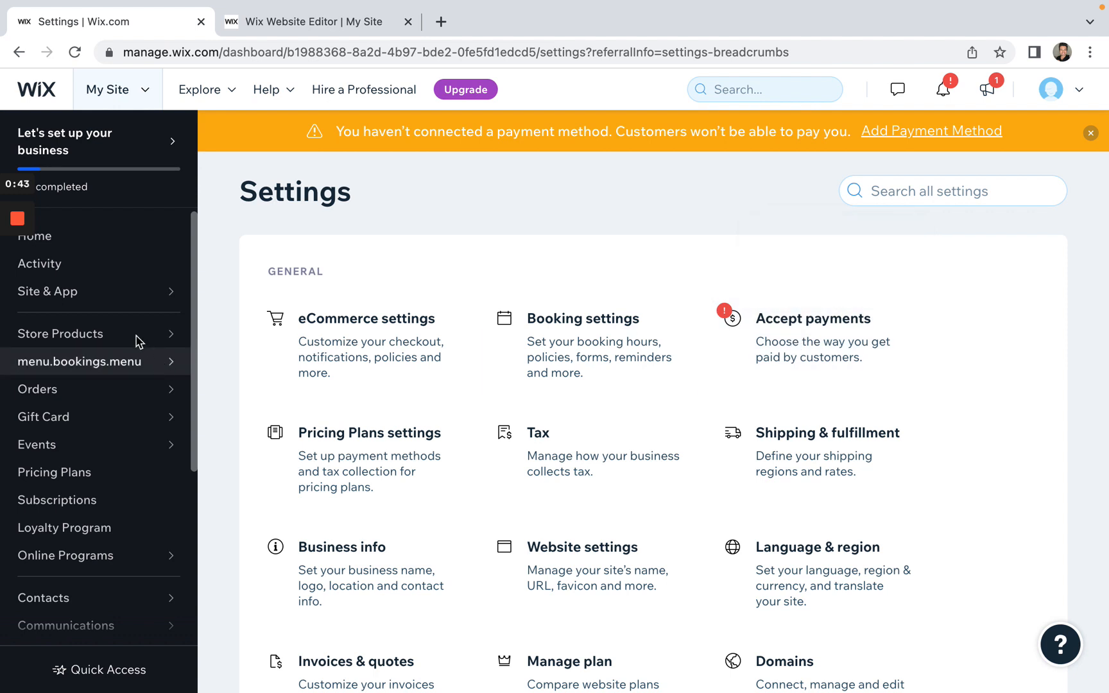
Open the dashboard home page and review the business setup checklist and the additional tools offered
{"action": "left_click", "coordinate": [95, 241]}
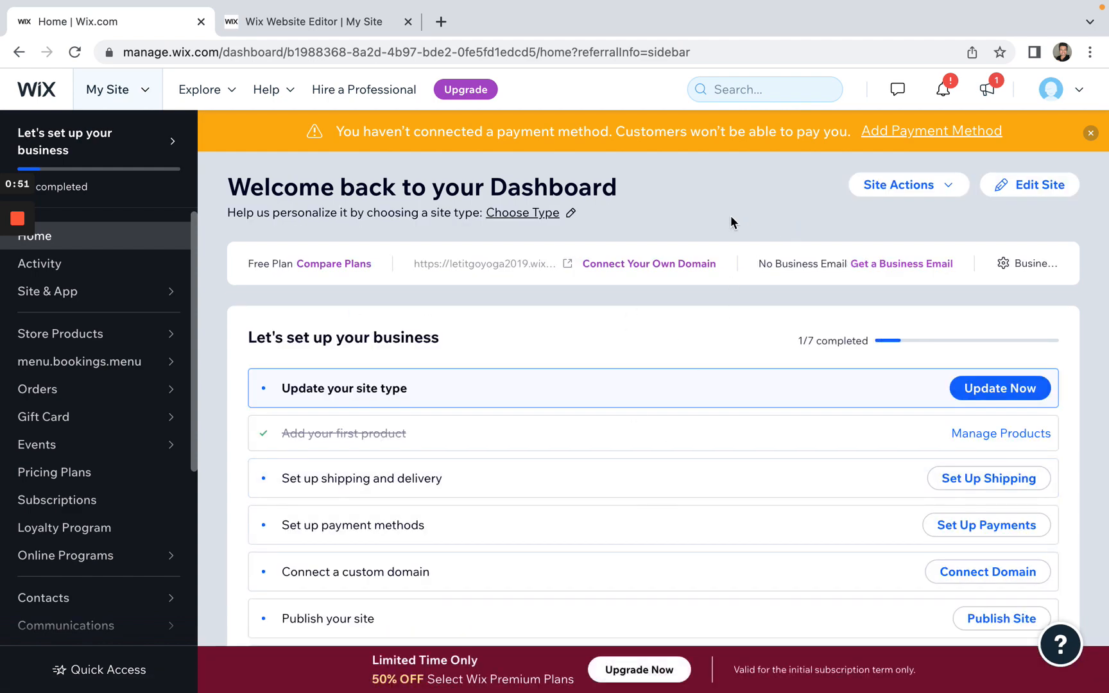
{"action": "scroll", "coordinate": [745, 426], "scroll_direction": "down", "scroll_amount": 4}
{"action": "scroll", "coordinate": [745, 426], "scroll_direction": "up", "scroll_amount": 3}
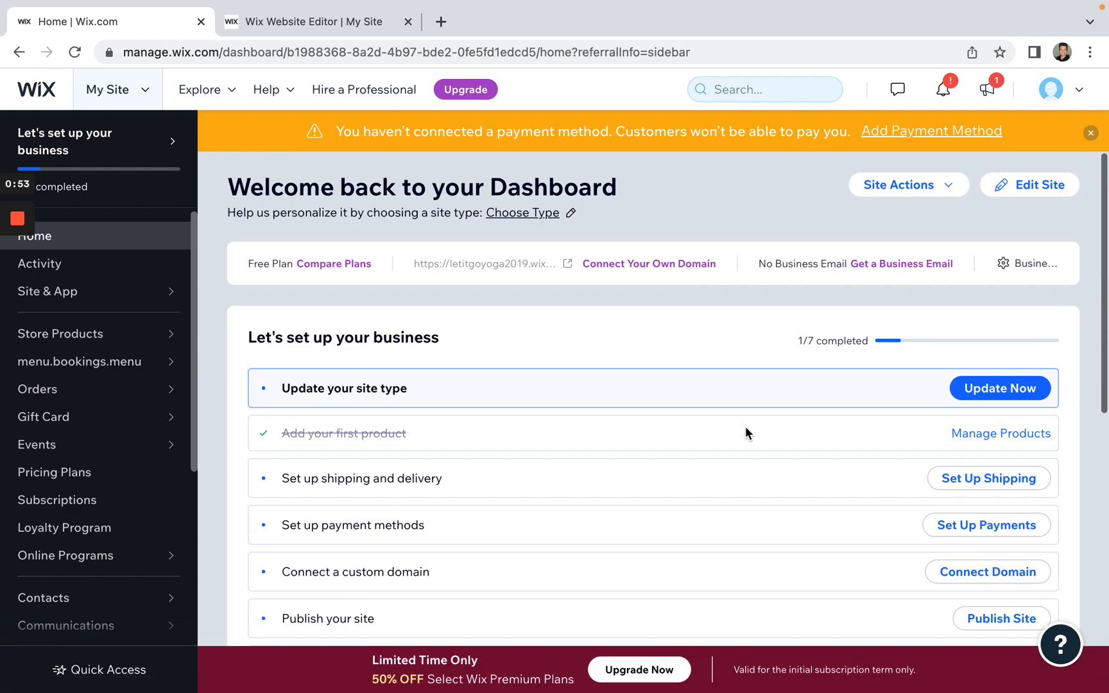
{"action": "scroll", "coordinate": [745, 426], "scroll_direction": "down", "scroll_amount": 10}
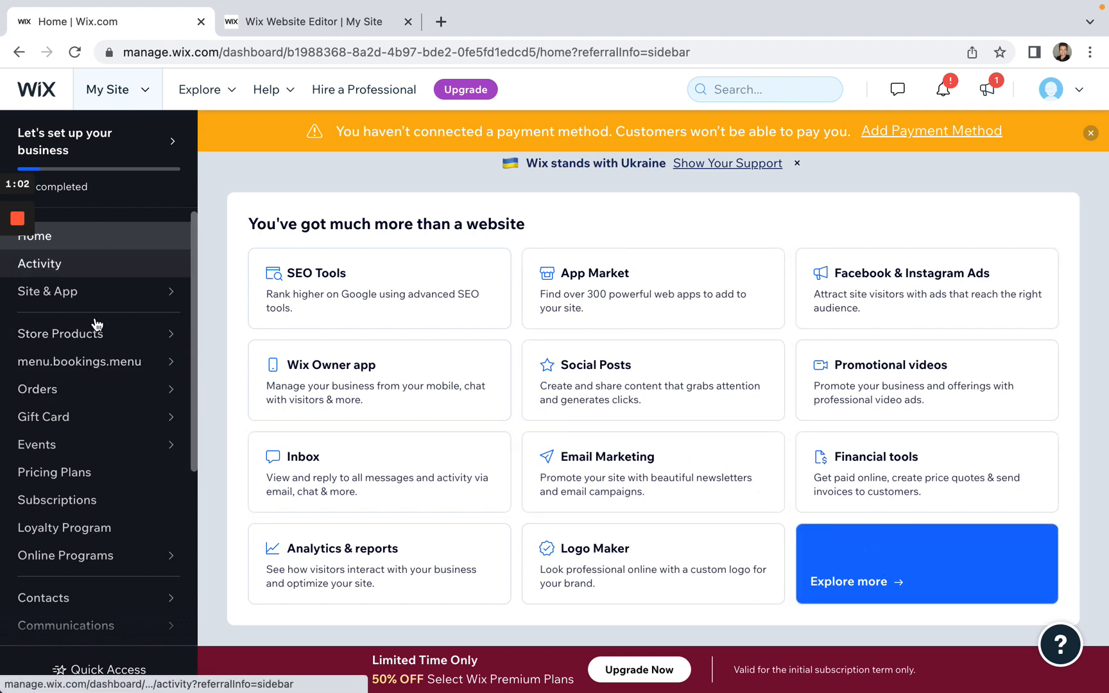
Open the Accept Payments page from the site's general settings
{"action": "scroll", "coordinate": [97, 321], "scroll_direction": "down", "scroll_amount": 1}
{"action": "scroll", "coordinate": [96, 321], "scroll_direction": "up", "scroll_amount": 1}
{"action": "scroll", "coordinate": [80, 337], "scroll_direction": "down", "scroll_amount": 2}
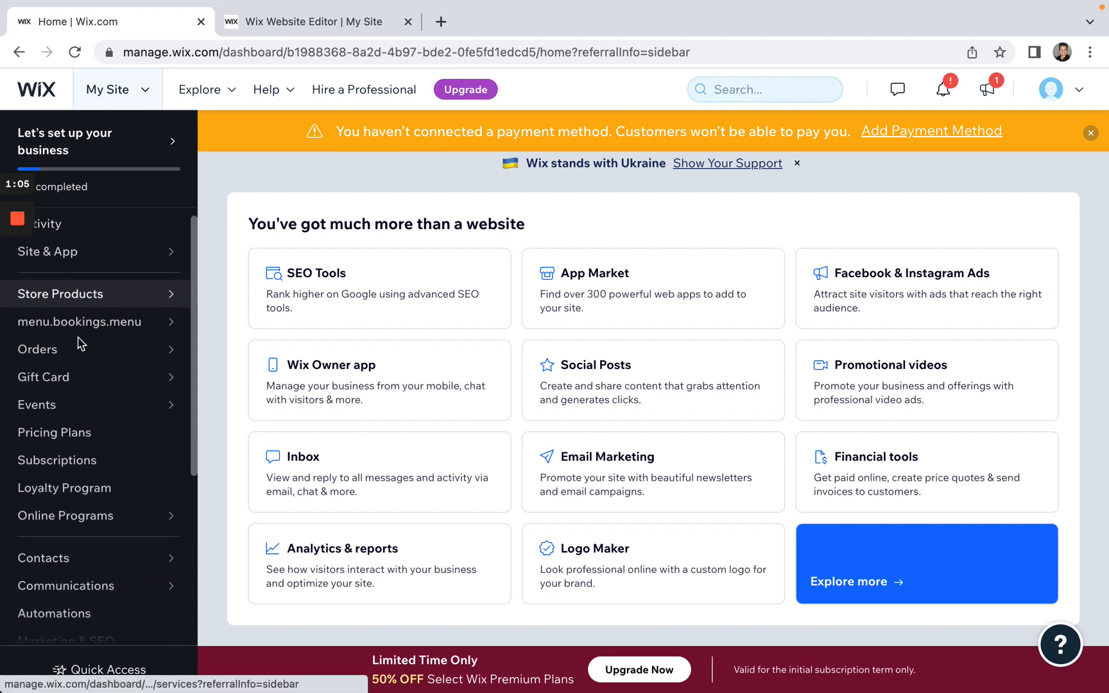
{"action": "scroll", "coordinate": [80, 343], "scroll_direction": "down", "scroll_amount": 4}
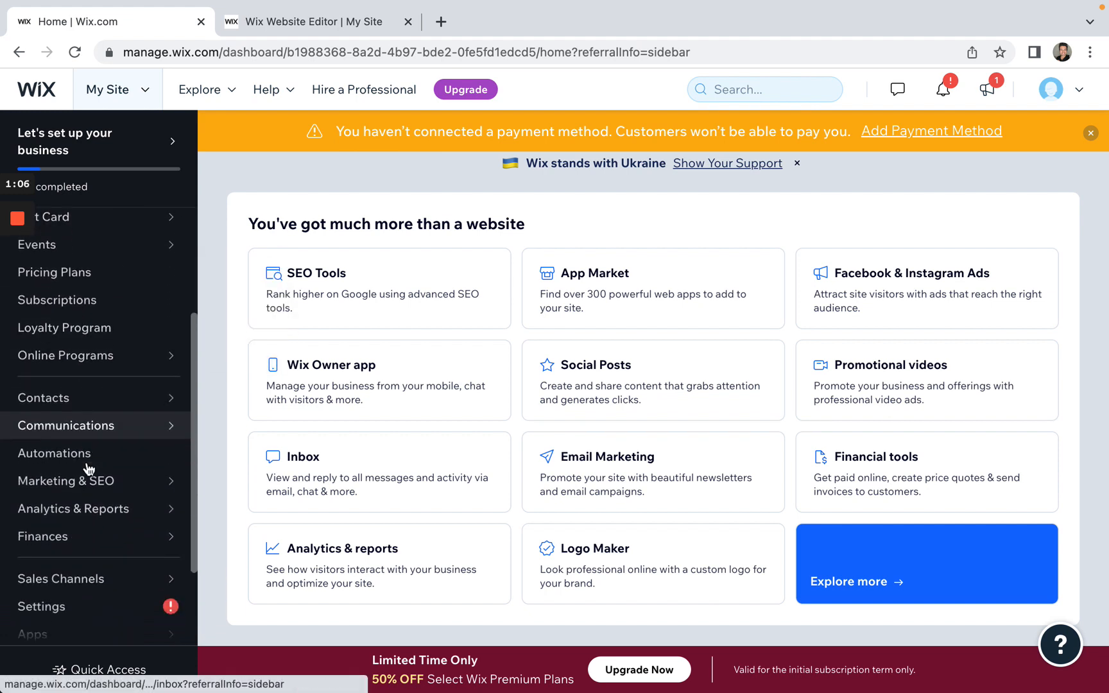
{"action": "scroll", "coordinate": [89, 470], "scroll_direction": "down", "scroll_amount": 1}
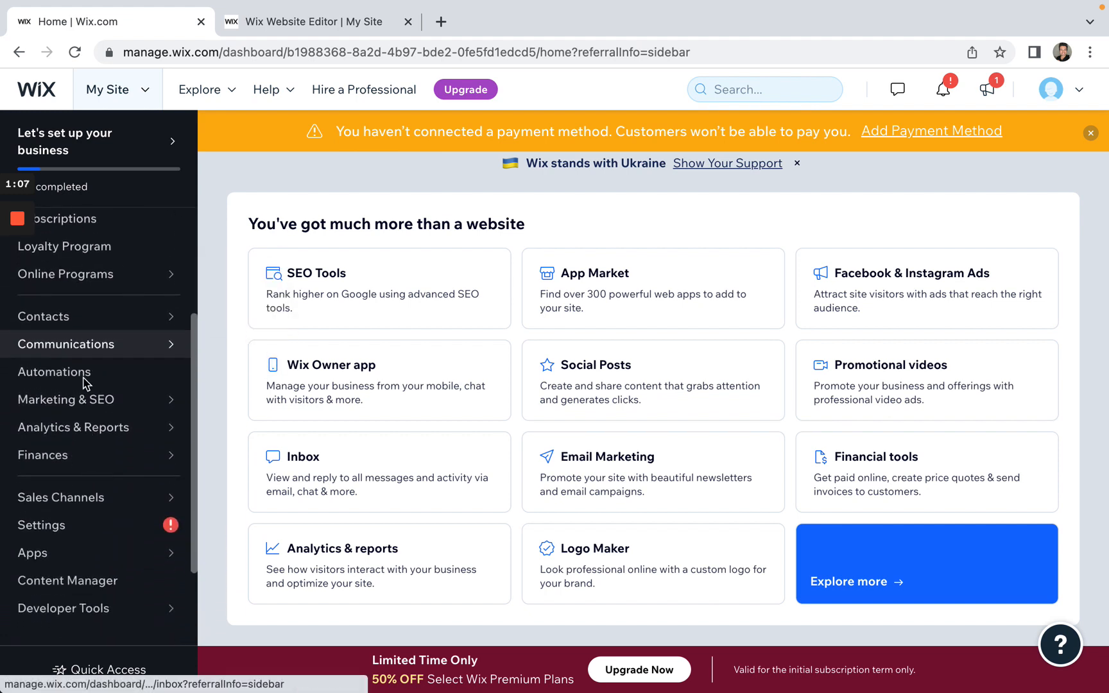
{"action": "left_click", "coordinate": [70, 520]}
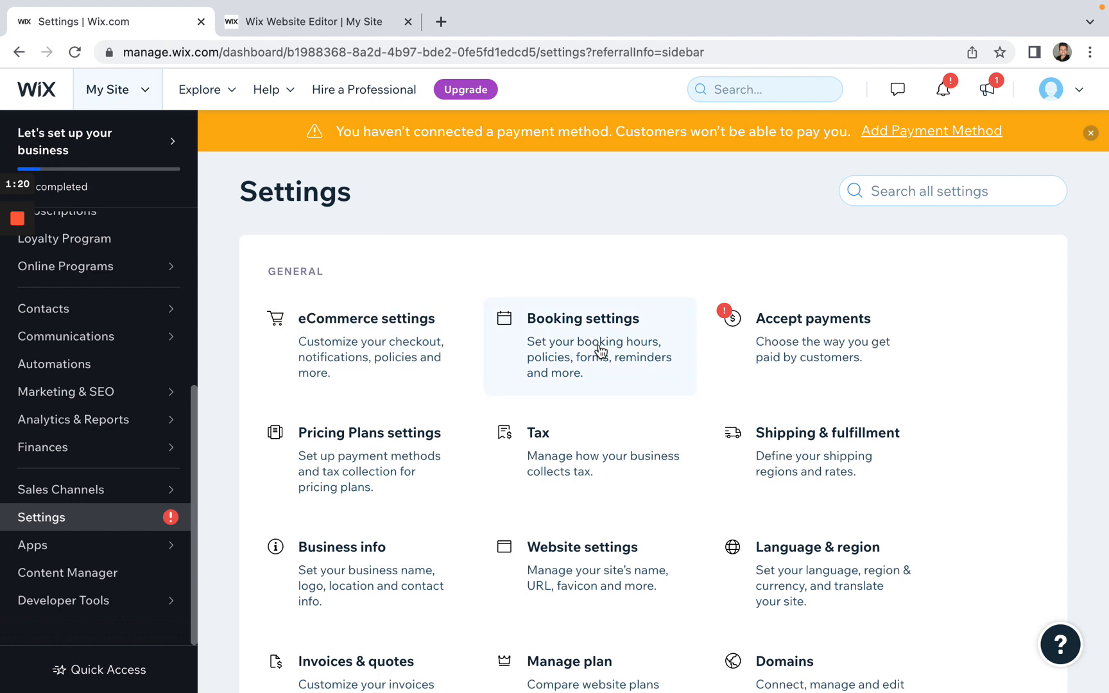
{"action": "scroll", "coordinate": [600, 352], "scroll_direction": "down", "scroll_amount": 1}
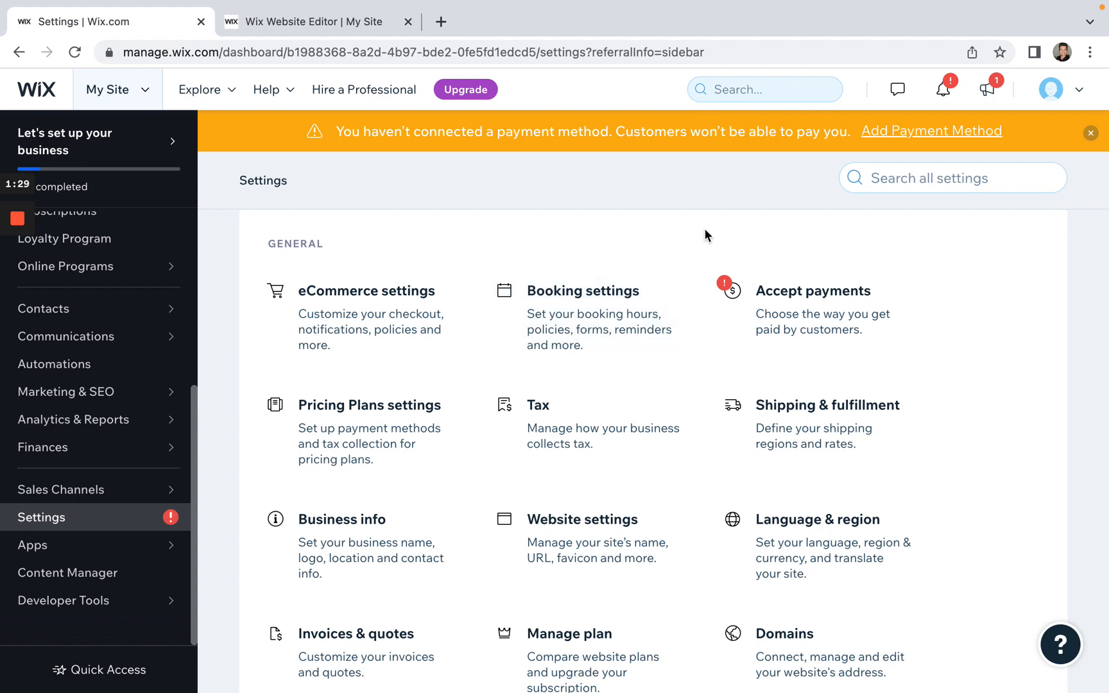
{"action": "left_click", "coordinate": [825, 321]}
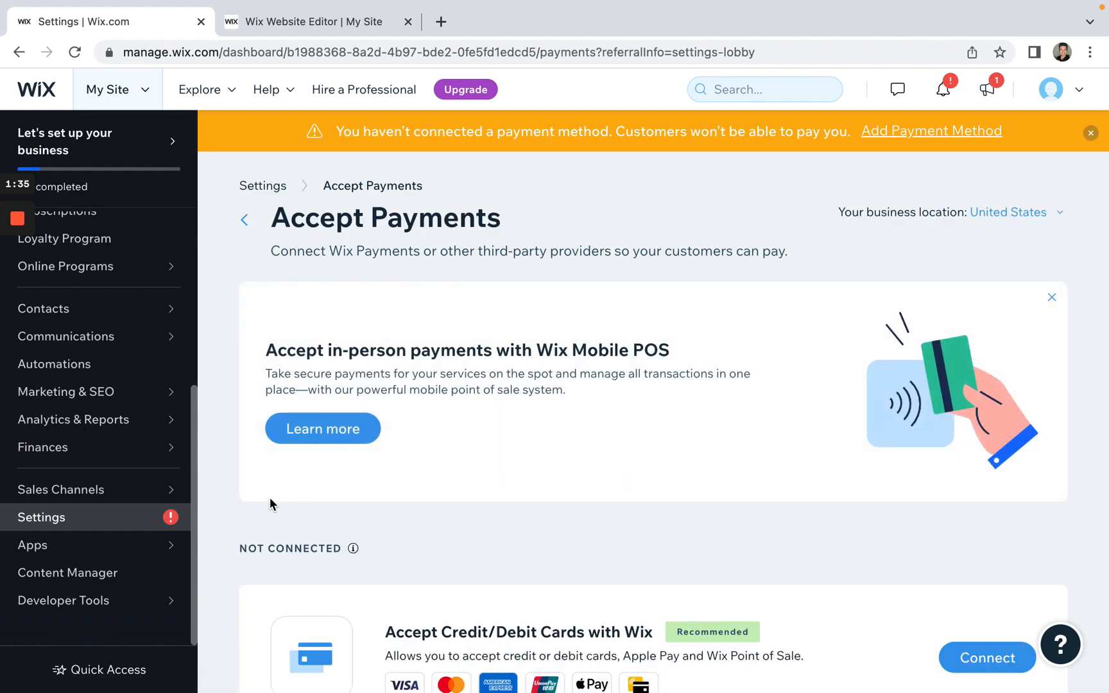
Review the unconnected payment methods offered, from credit/debit cards with Wix to PayPal and Manual Payments
{"action": "scroll", "coordinate": [596, 490], "scroll_direction": "down", "scroll_amount": 5}
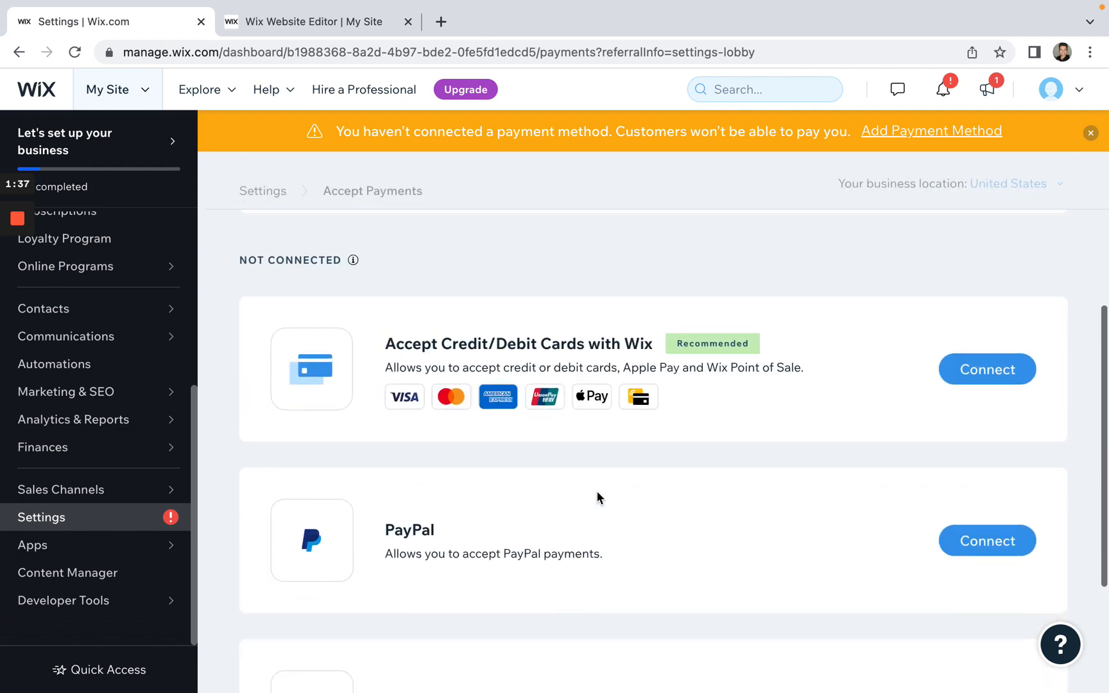
{"action": "scroll", "coordinate": [658, 387], "scroll_direction": "down", "scroll_amount": 1}
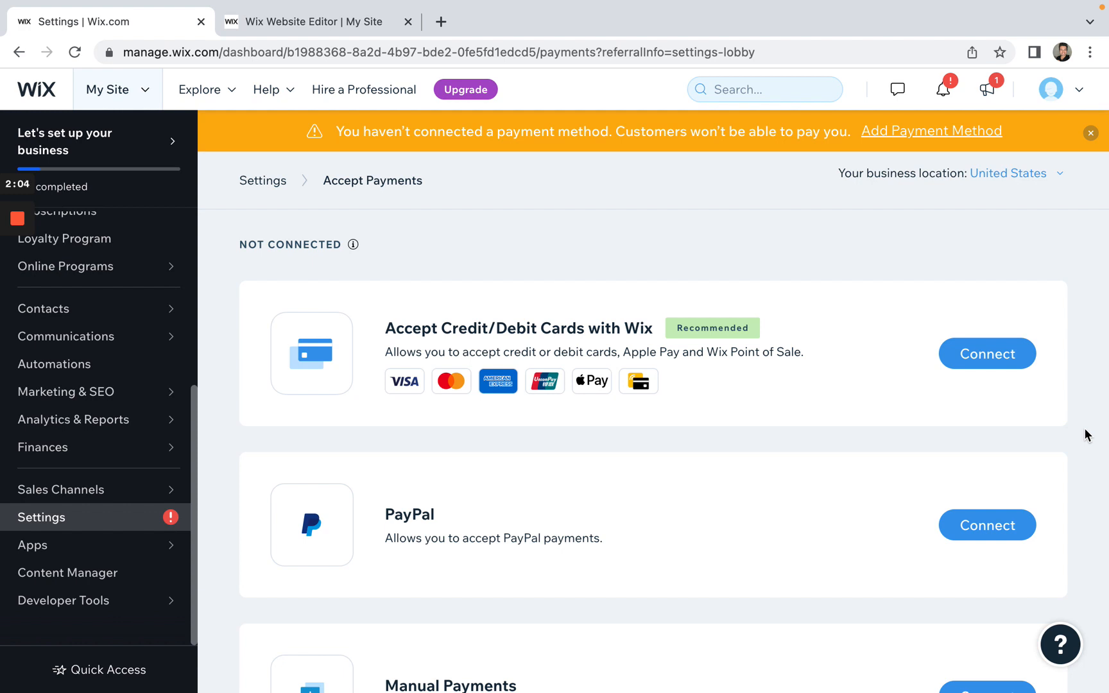
{"action": "scroll", "coordinate": [1085, 434], "scroll_direction": "down", "scroll_amount": 2}
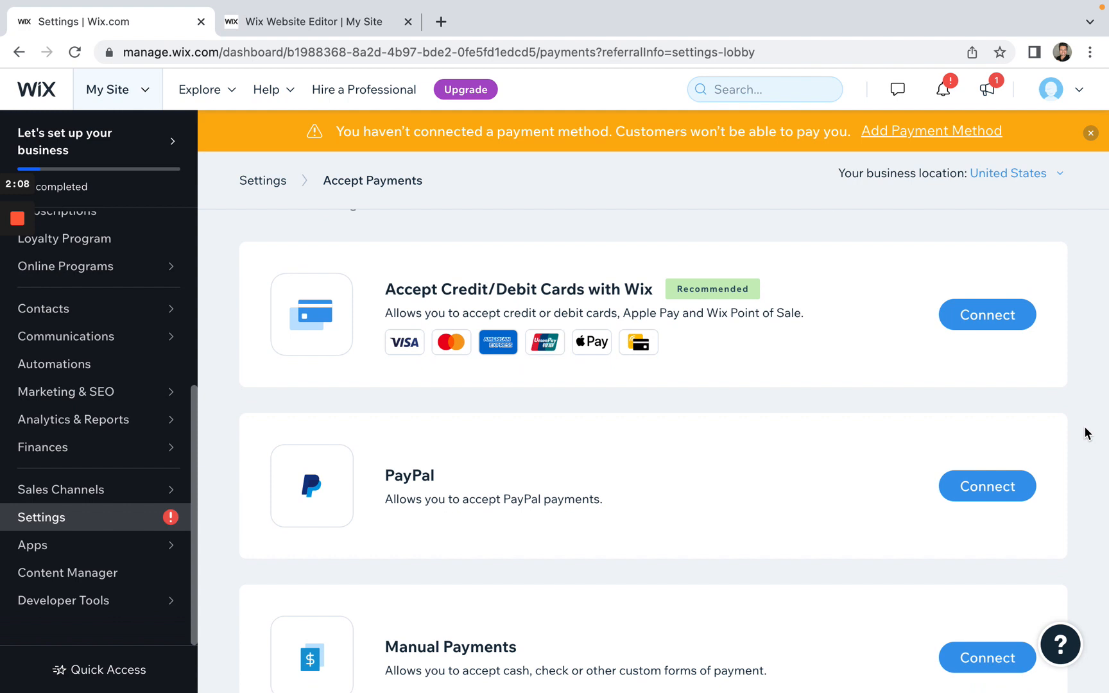
{"action": "scroll", "coordinate": [1084, 434], "scroll_direction": "down", "scroll_amount": 1}
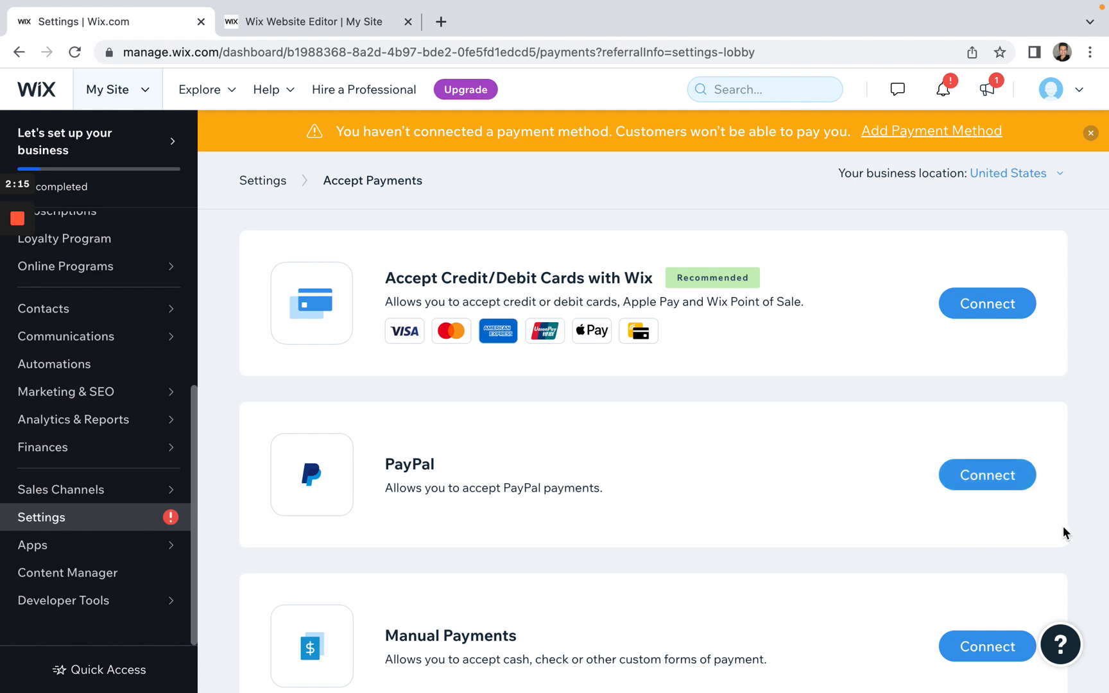
{"action": "scroll", "coordinate": [1062, 526], "scroll_direction": "down", "scroll_amount": 3}
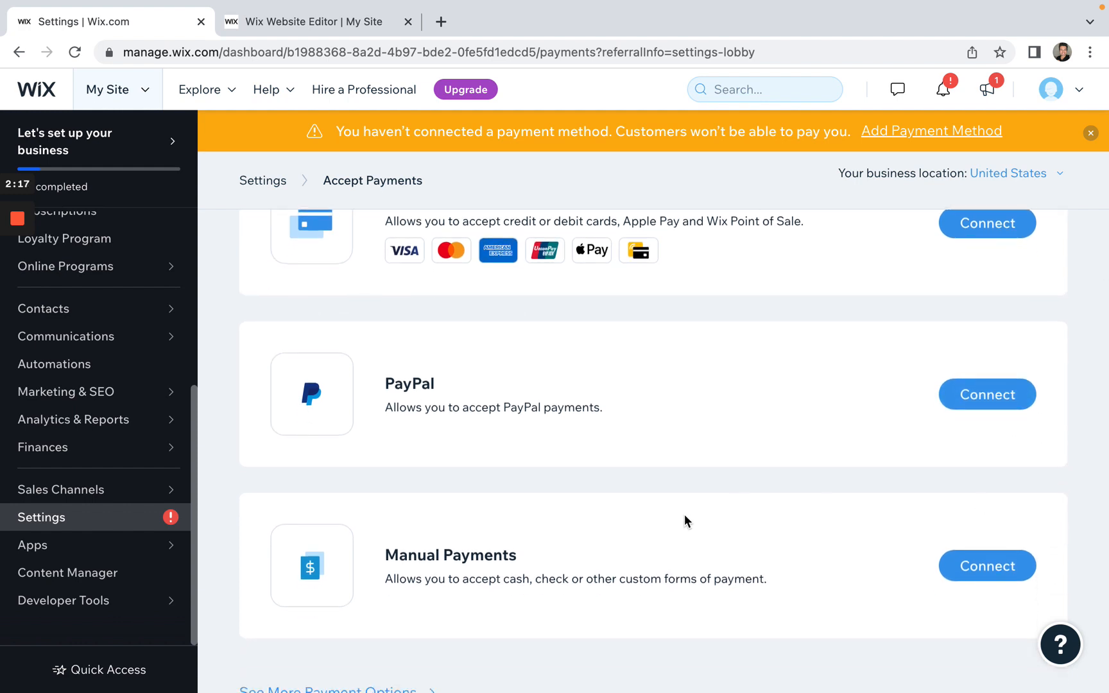
{"action": "scroll", "coordinate": [684, 521], "scroll_direction": "down", "scroll_amount": 1}
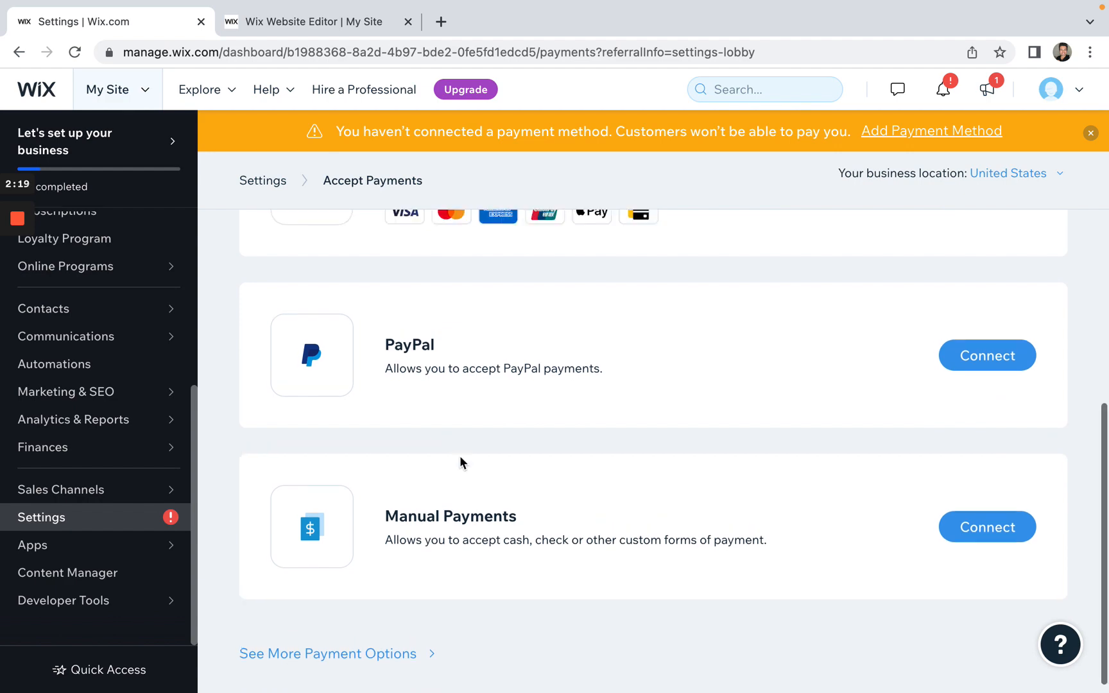
{"action": "scroll", "coordinate": [460, 457], "scroll_direction": "up", "scroll_amount": 5}
{"action": "scroll", "coordinate": [460, 457], "scroll_direction": "down", "scroll_amount": 5}
{"action": "scroll", "coordinate": [460, 457], "scroll_direction": "up", "scroll_amount": 7}
{"action": "scroll", "coordinate": [460, 457], "scroll_direction": "down", "scroll_amount": 8}
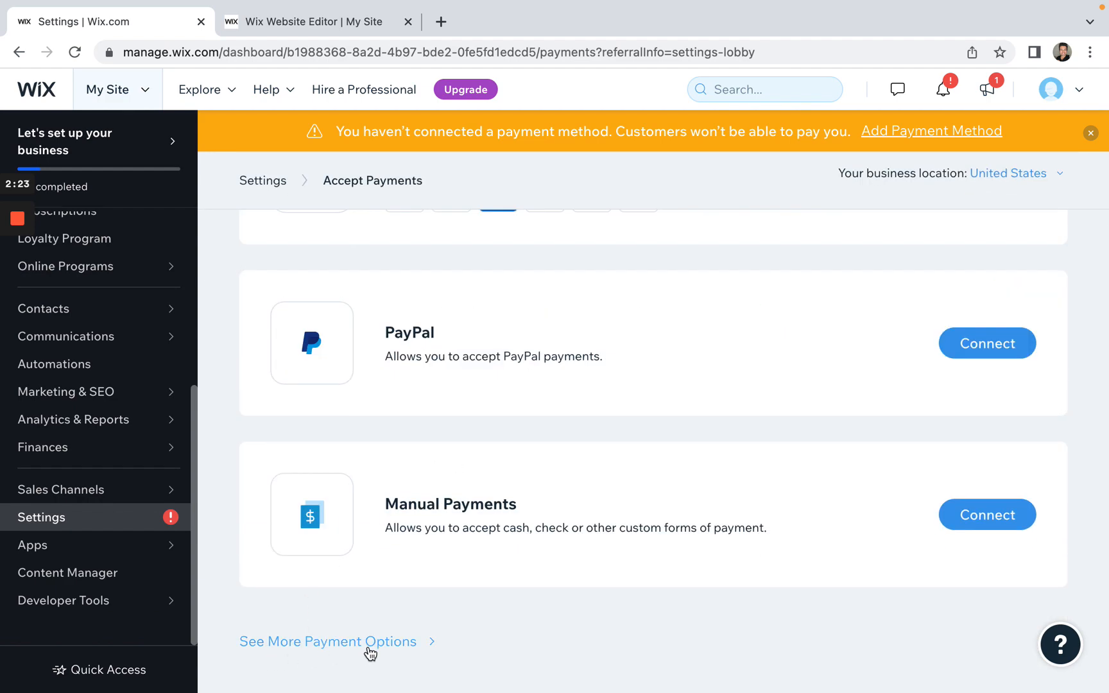
View the additional payment options briefly and return to the PayPal and Manual Payments entries on Accept Payments
{"action": "left_click", "coordinate": [400, 648]}
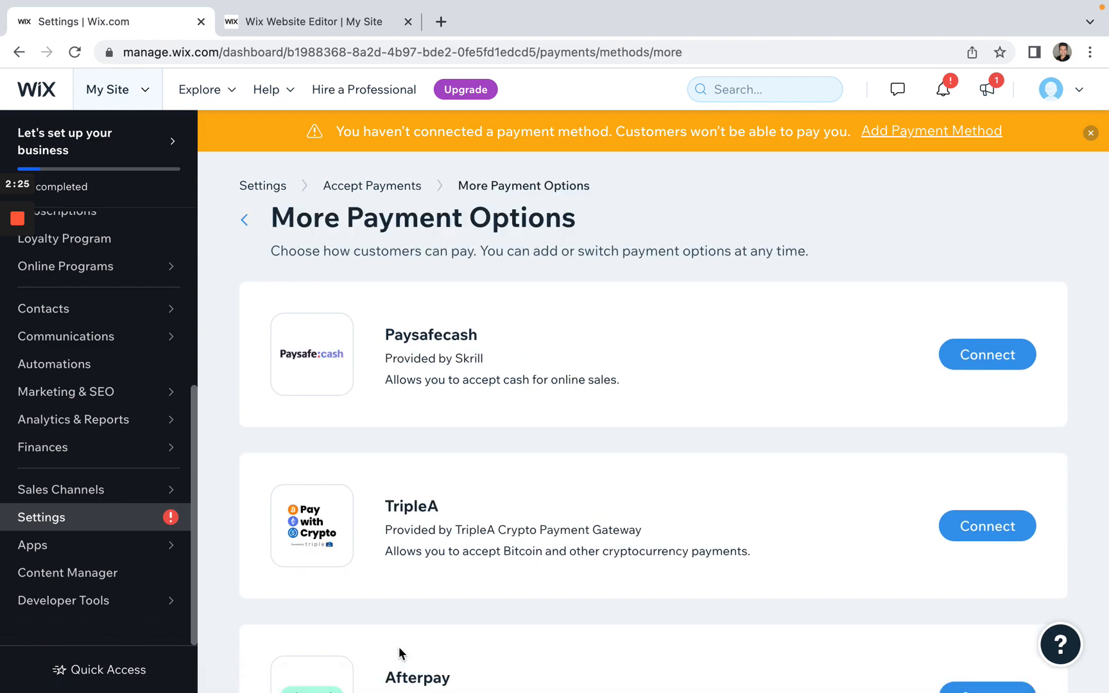
{"action": "left_click", "coordinate": [255, 224]}
{"action": "scroll", "coordinate": [554, 505], "scroll_direction": "down", "scroll_amount": 8}
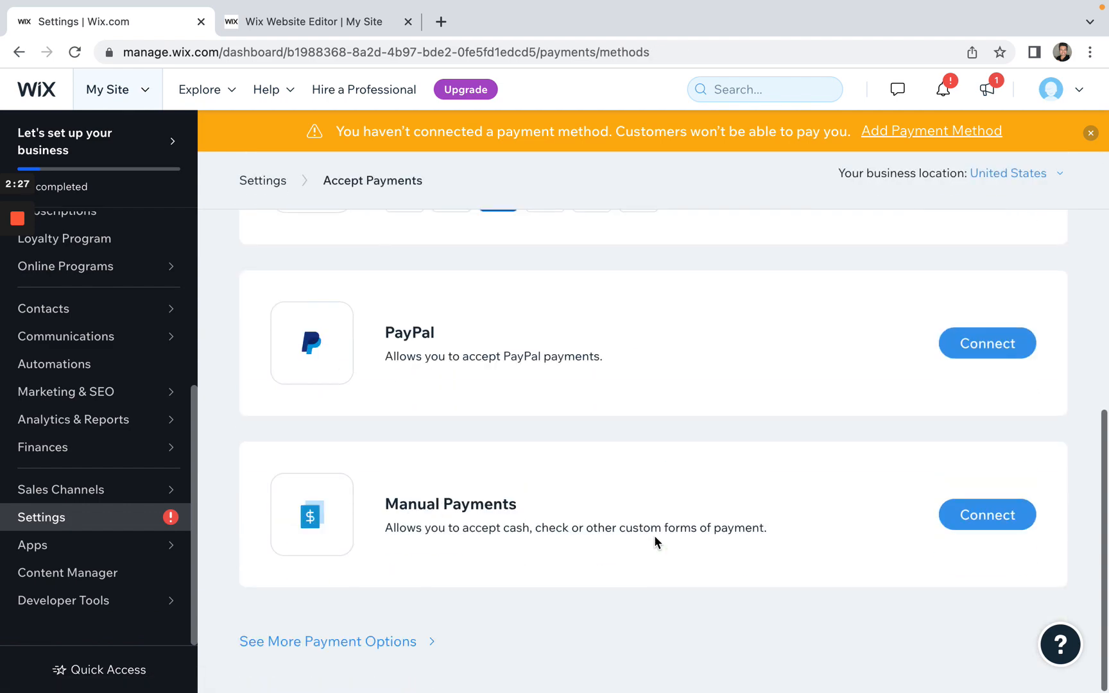
Open the PayPal connection page and review its instructions, account email field and fees
{"action": "left_click", "coordinate": [988, 357]}
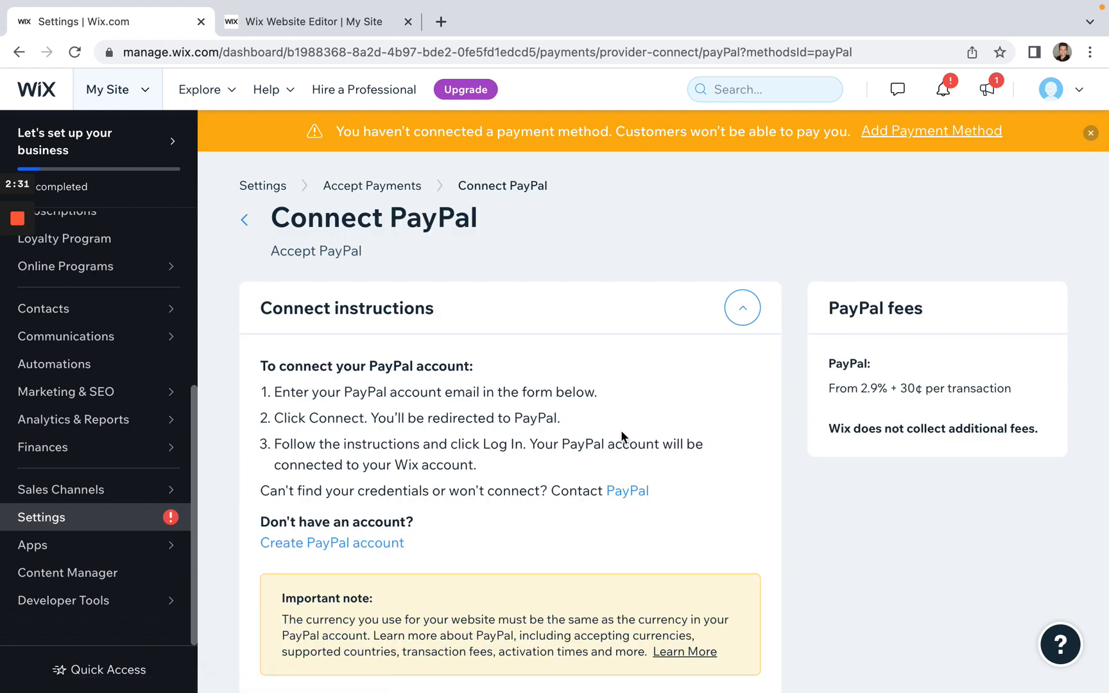
{"action": "scroll", "coordinate": [621, 436], "scroll_direction": "down", "scroll_amount": 7}
{"action": "left_click", "coordinate": [377, 389]}
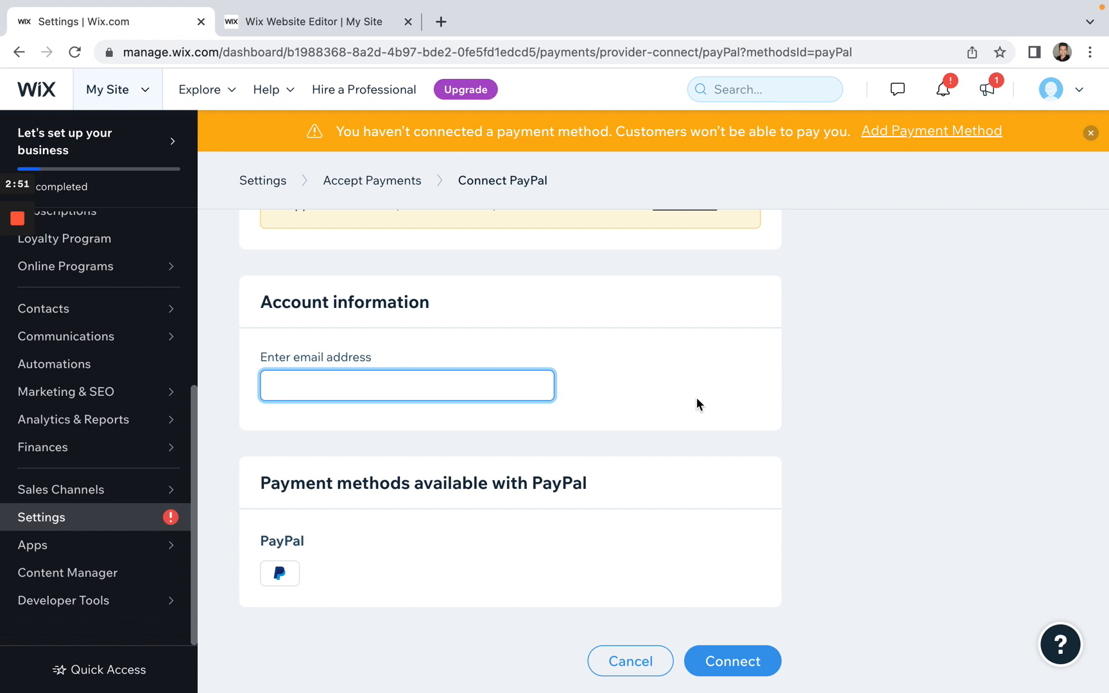
{"action": "scroll", "coordinate": [697, 401], "scroll_direction": "up", "scroll_amount": 1}
{"action": "scroll", "coordinate": [697, 400], "scroll_direction": "up", "scroll_amount": 3}
{"action": "scroll", "coordinate": [697, 403], "scroll_direction": "up", "scroll_amount": 3}
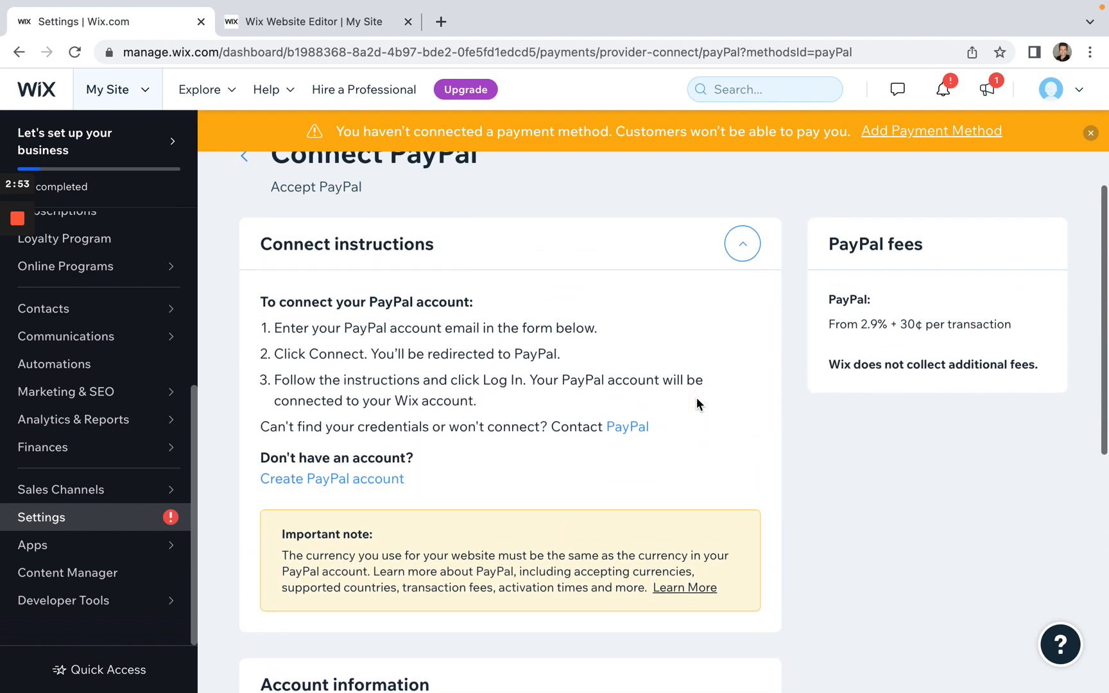
{"action": "scroll", "coordinate": [815, 480], "scroll_direction": "up", "scroll_amount": 1}
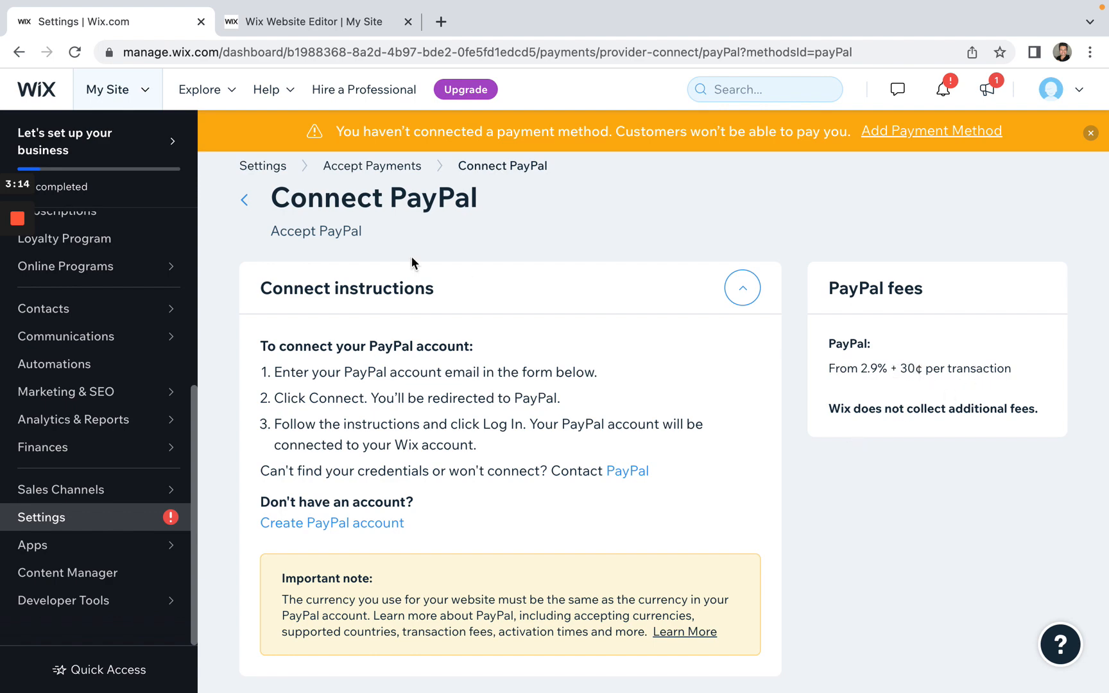
Leave the PayPal connection page and open the full list of additional payment options
{"action": "left_click", "coordinate": [245, 199]}
{"action": "scroll", "coordinate": [641, 497], "scroll_direction": "down", "scroll_amount": 1}
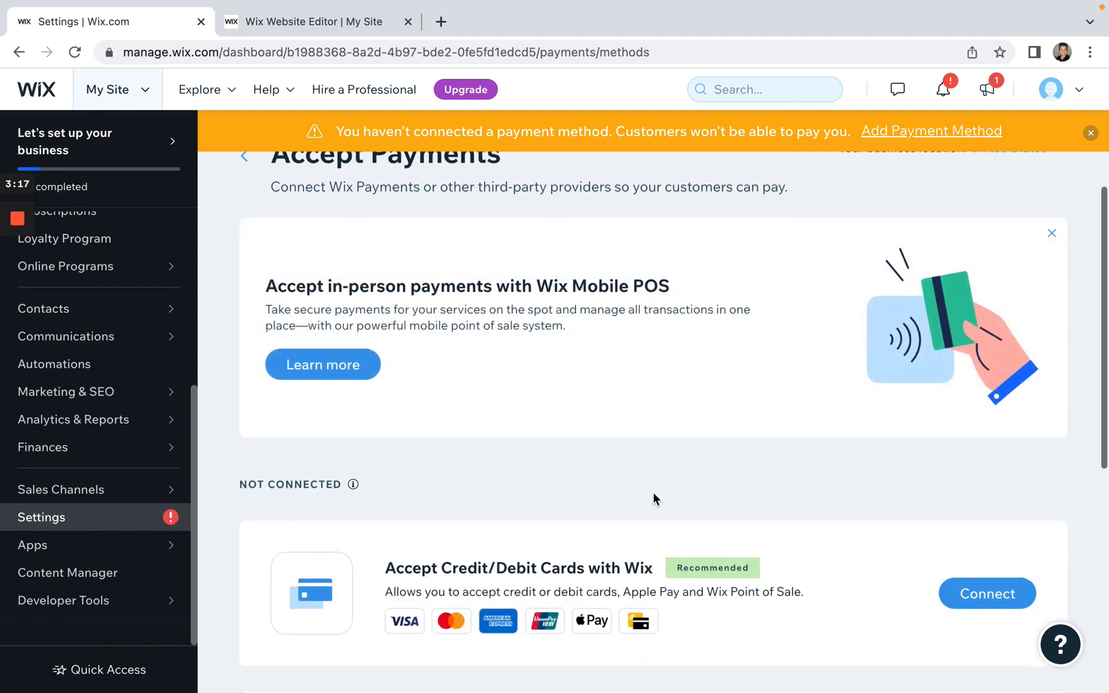
{"action": "scroll", "coordinate": [654, 499], "scroll_direction": "down", "scroll_amount": 6}
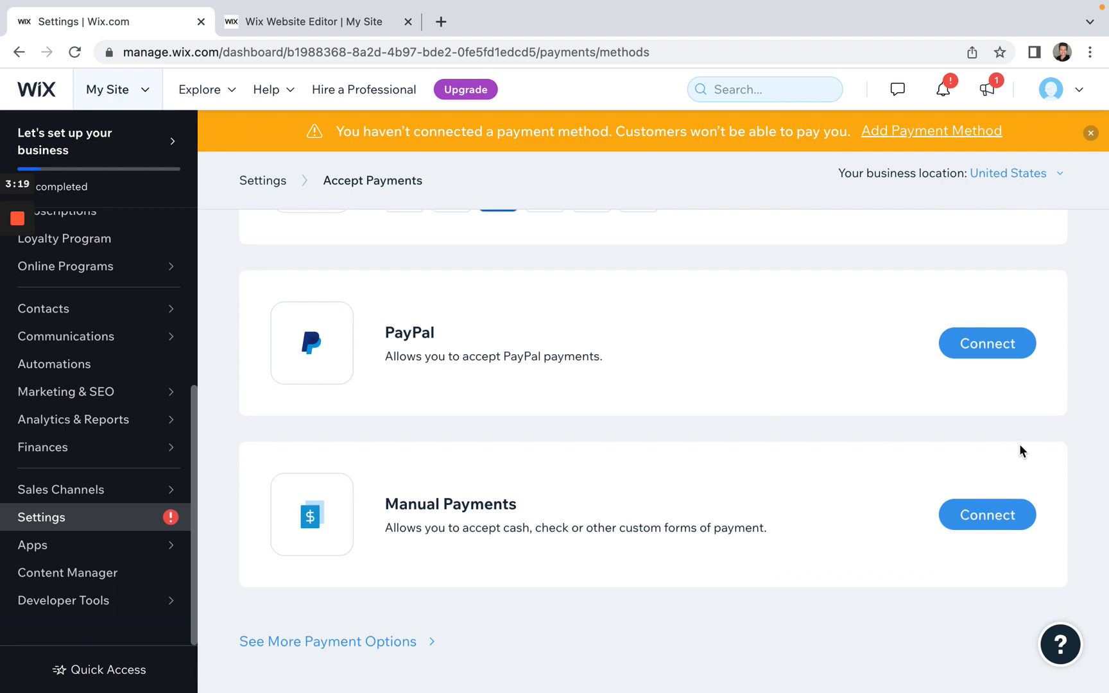
{"action": "left_click", "coordinate": [365, 643]}
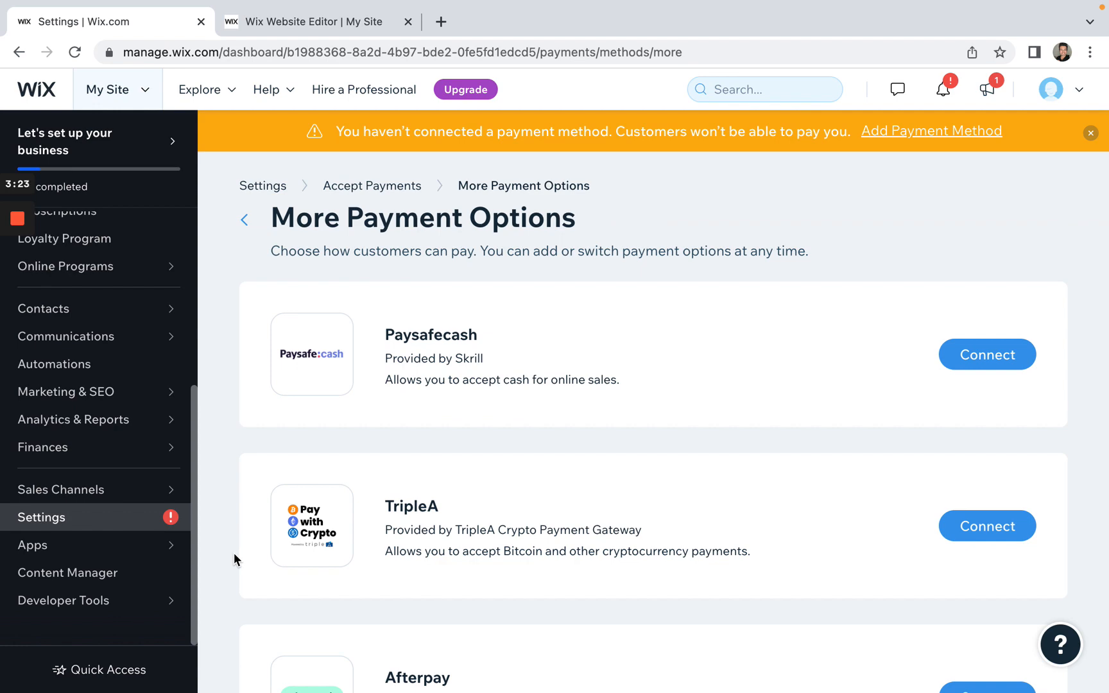
Examine the additional payment providers, from Paysafecash and TripleA through to AliPay and Evergreen Payments Northwest
{"action": "scroll", "coordinate": [239, 593], "scroll_direction": "down", "scroll_amount": 2}
{"action": "scroll", "coordinate": [580, 460], "scroll_direction": "down", "scroll_amount": 1}
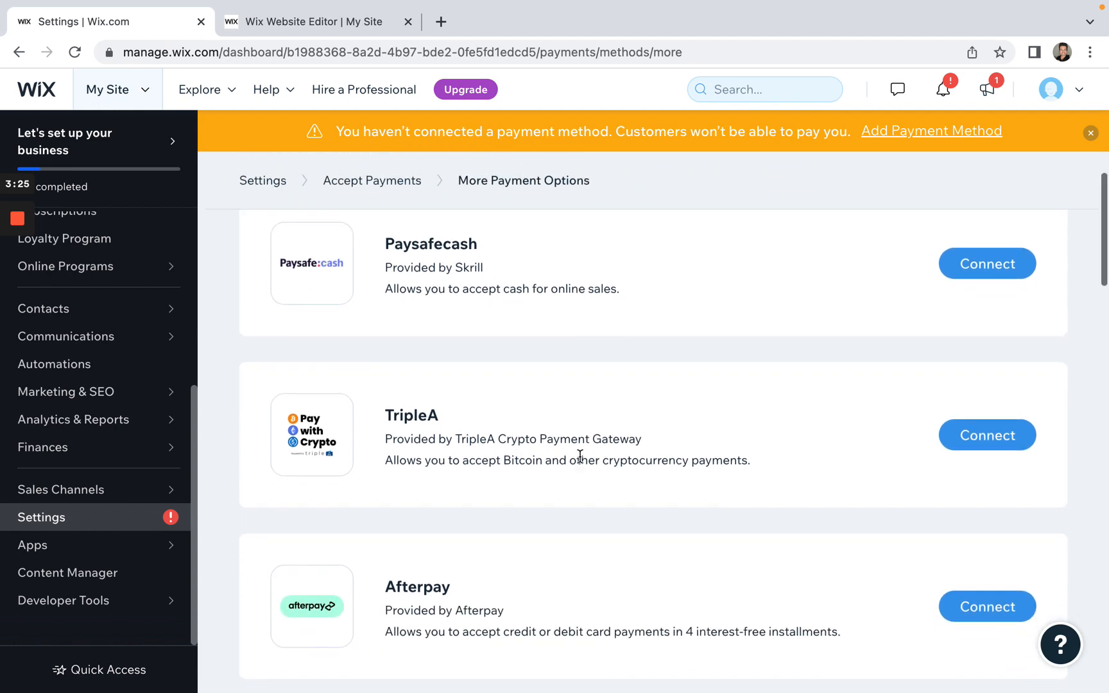
{"action": "scroll", "coordinate": [580, 456], "scroll_direction": "down", "scroll_amount": 20}
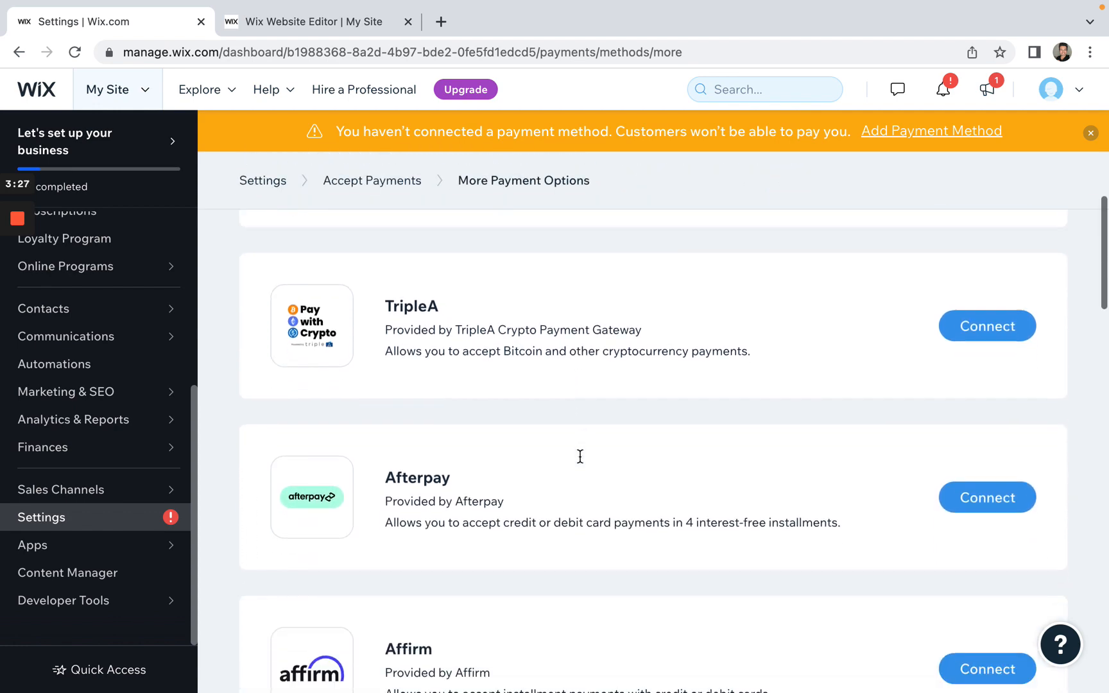
{"action": "scroll", "coordinate": [579, 456], "scroll_direction": "down", "scroll_amount": 6}
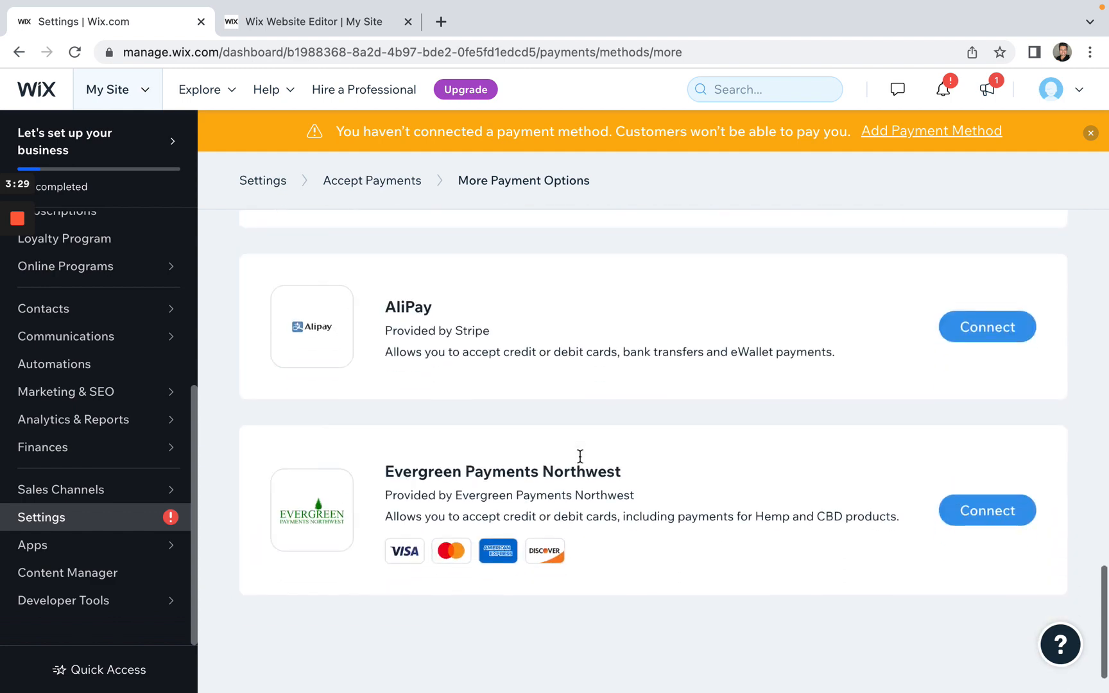
{"action": "scroll", "coordinate": [580, 456], "scroll_direction": "up", "scroll_amount": 20}
{"action": "scroll", "coordinate": [579, 455], "scroll_direction": "down", "scroll_amount": 5}
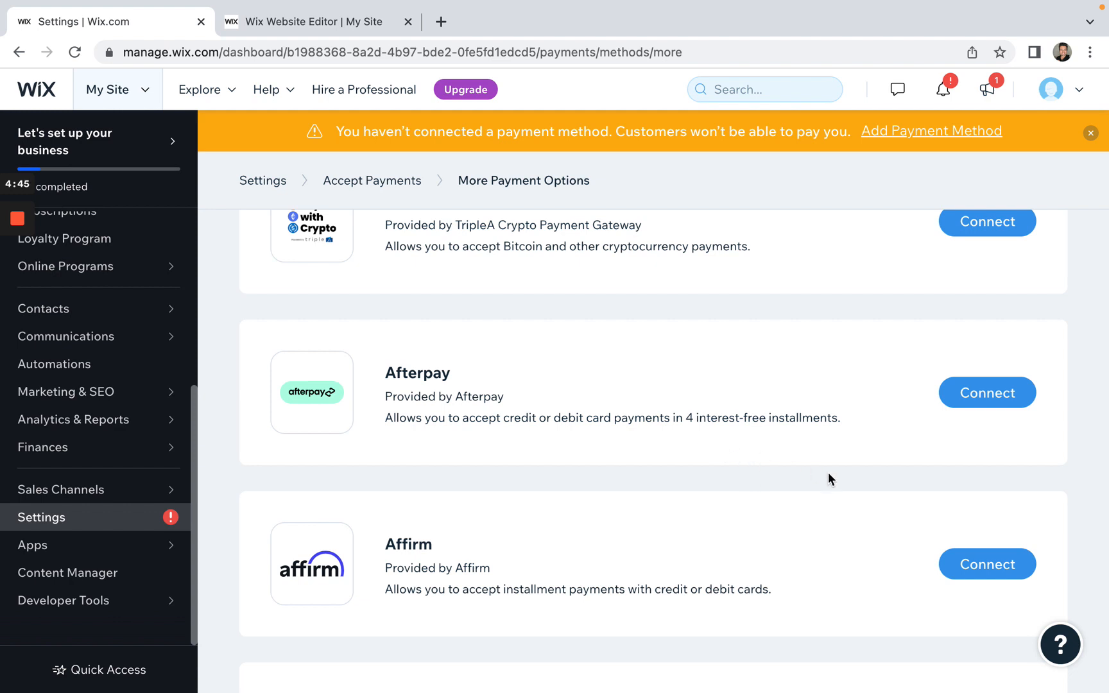
{"action": "scroll", "coordinate": [828, 473], "scroll_direction": "down", "scroll_amount": 2}
{"action": "scroll", "coordinate": [454, 547], "scroll_direction": "down", "scroll_amount": 4}
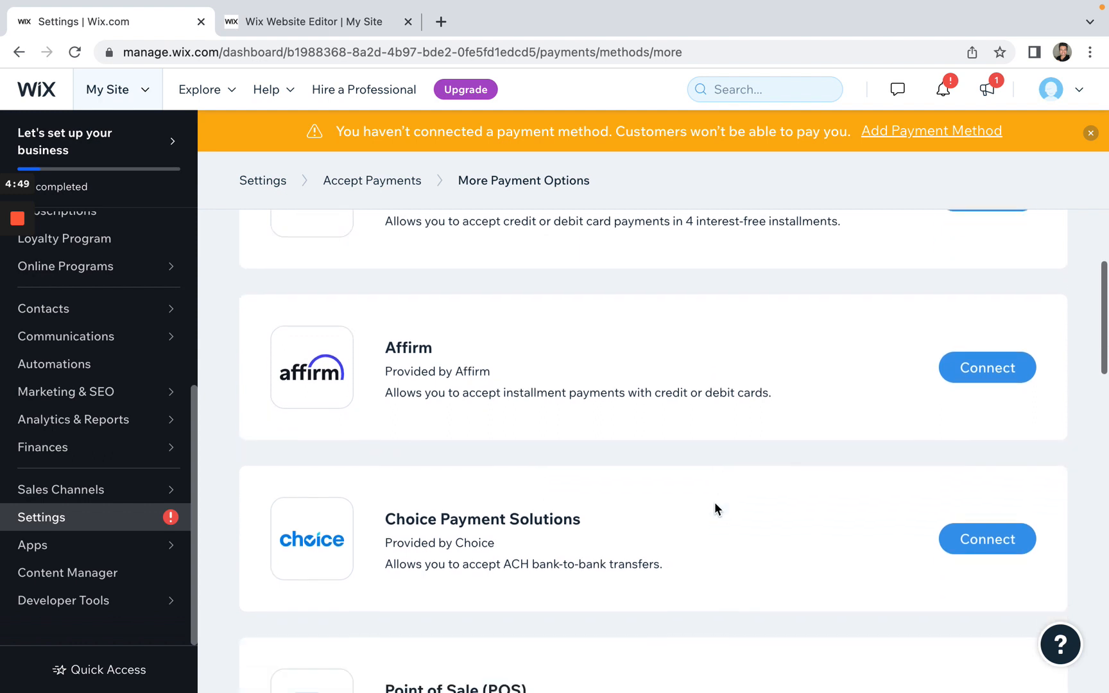
{"action": "scroll", "coordinate": [716, 504], "scroll_direction": "down", "scroll_amount": 10}
{"action": "scroll", "coordinate": [653, 441], "scroll_direction": "down", "scroll_amount": 10}
{"action": "scroll", "coordinate": [653, 446], "scroll_direction": "down", "scroll_amount": 18}
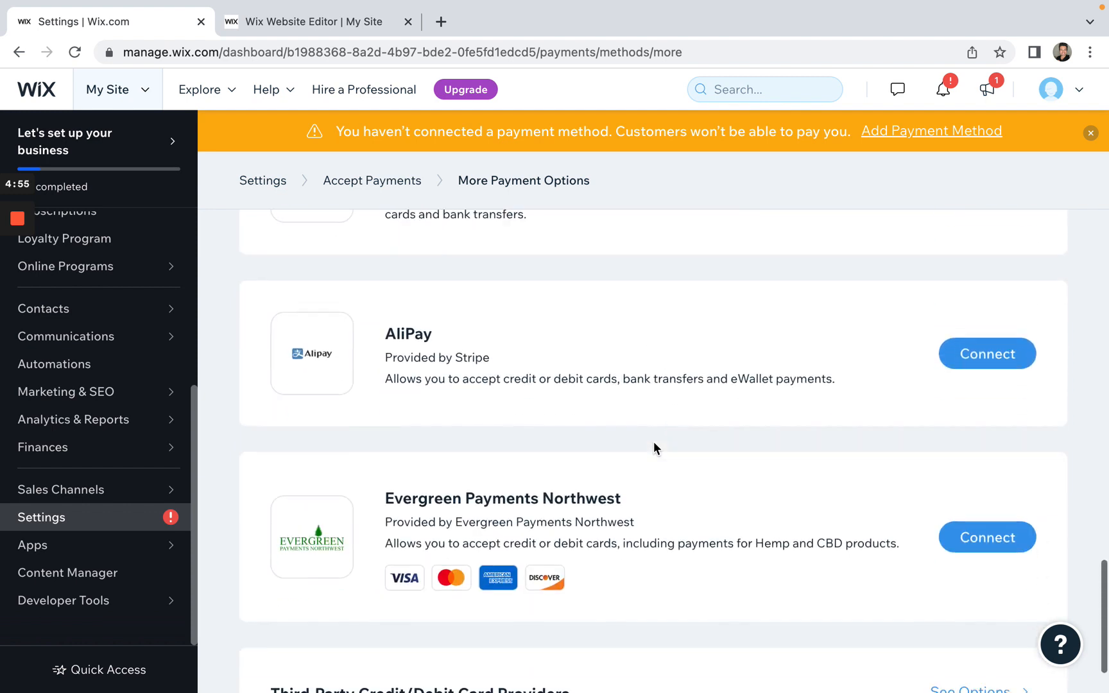
Open the third-party credit/debit card providers, choose Stripe and start its account connection
{"action": "scroll", "coordinate": [653, 448], "scroll_direction": "down", "scroll_amount": 2}
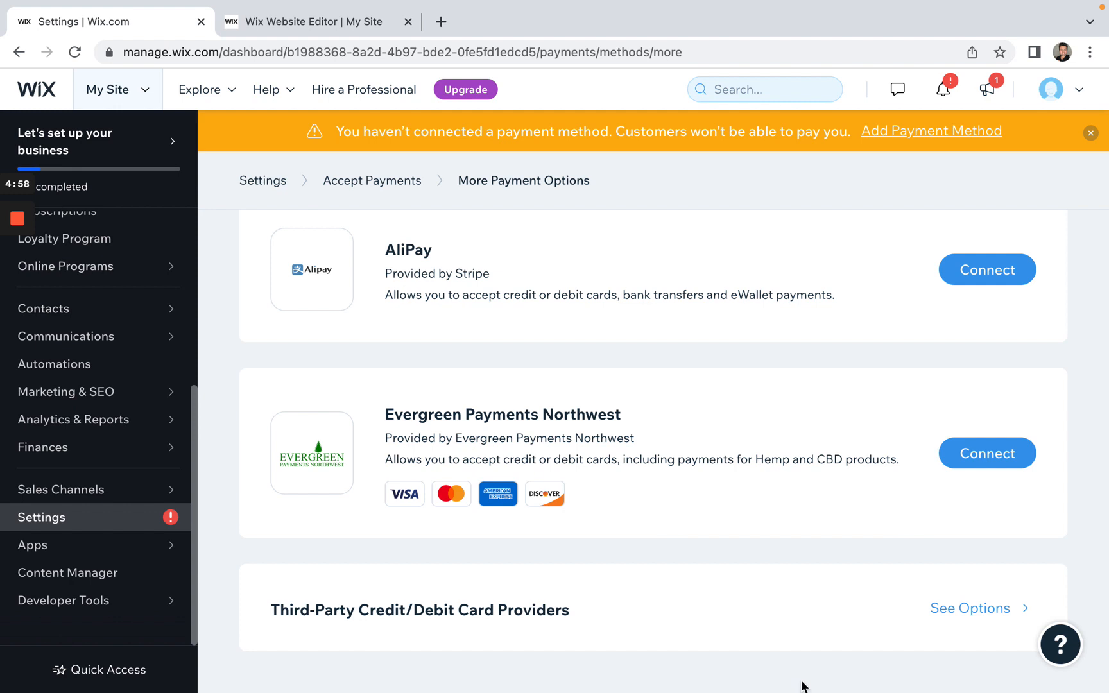
{"action": "left_click", "coordinate": [985, 618]}
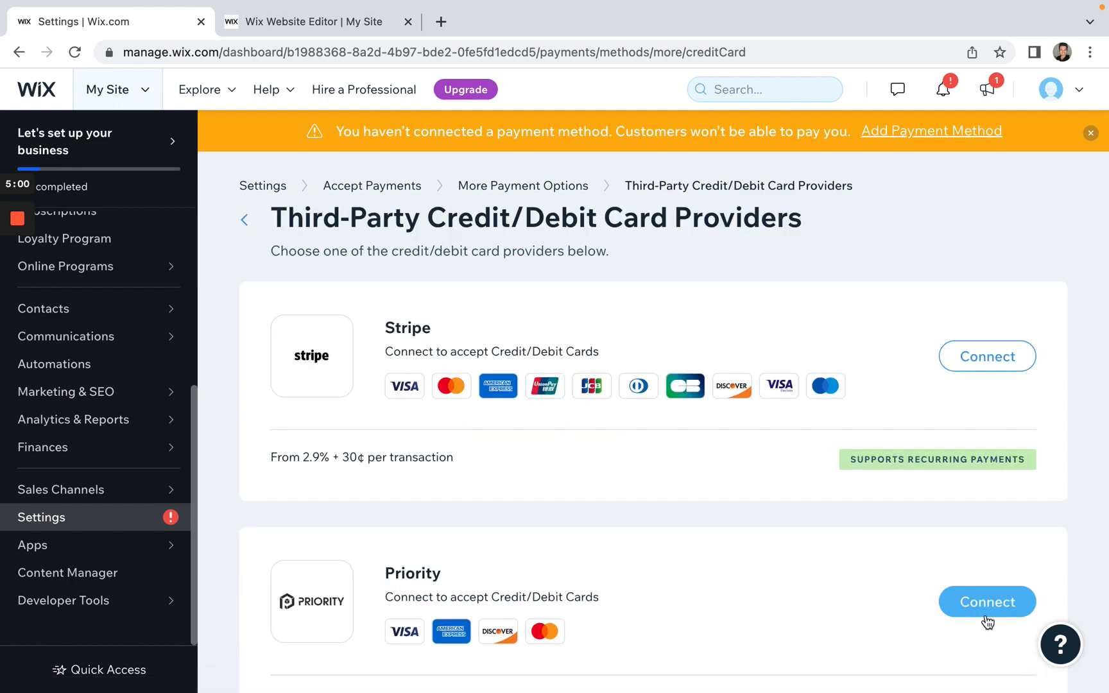
{"action": "left_click", "coordinate": [992, 357]}
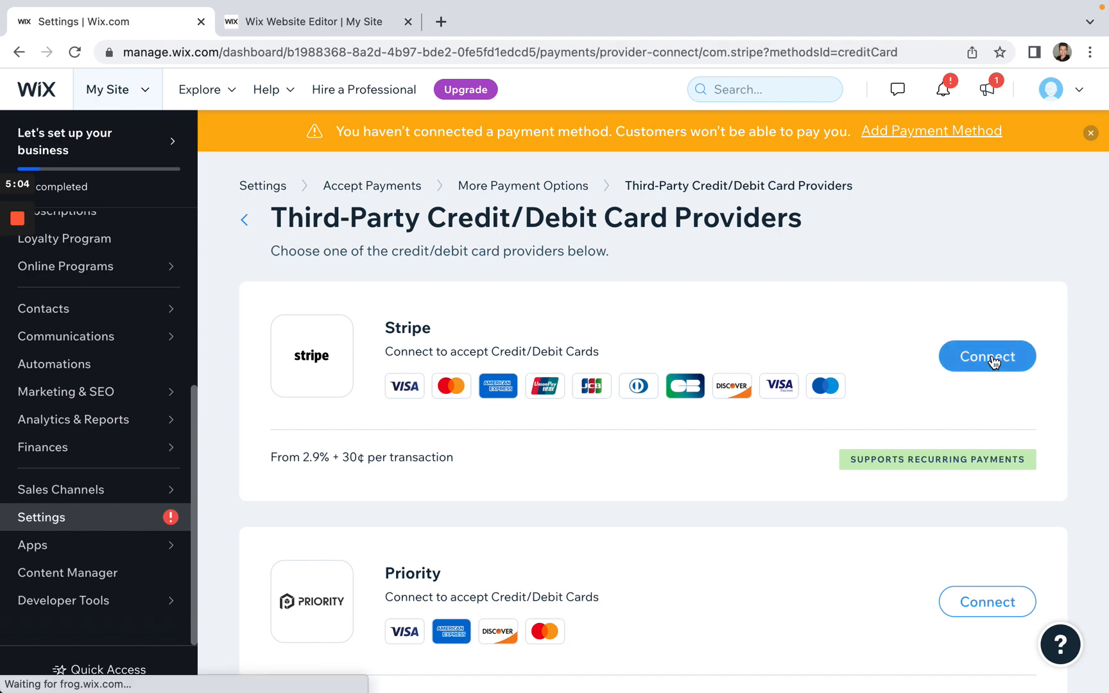
{"action": "scroll", "coordinate": [641, 478], "scroll_direction": "down", "scroll_amount": 5}
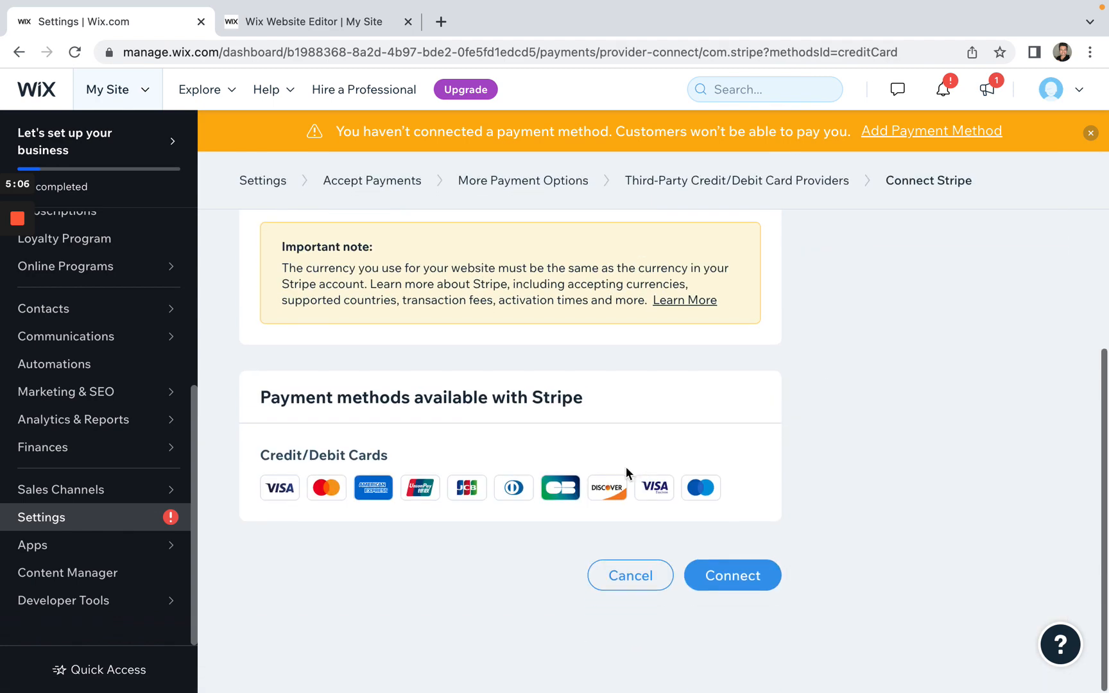
{"action": "left_click", "coordinate": [712, 581]}
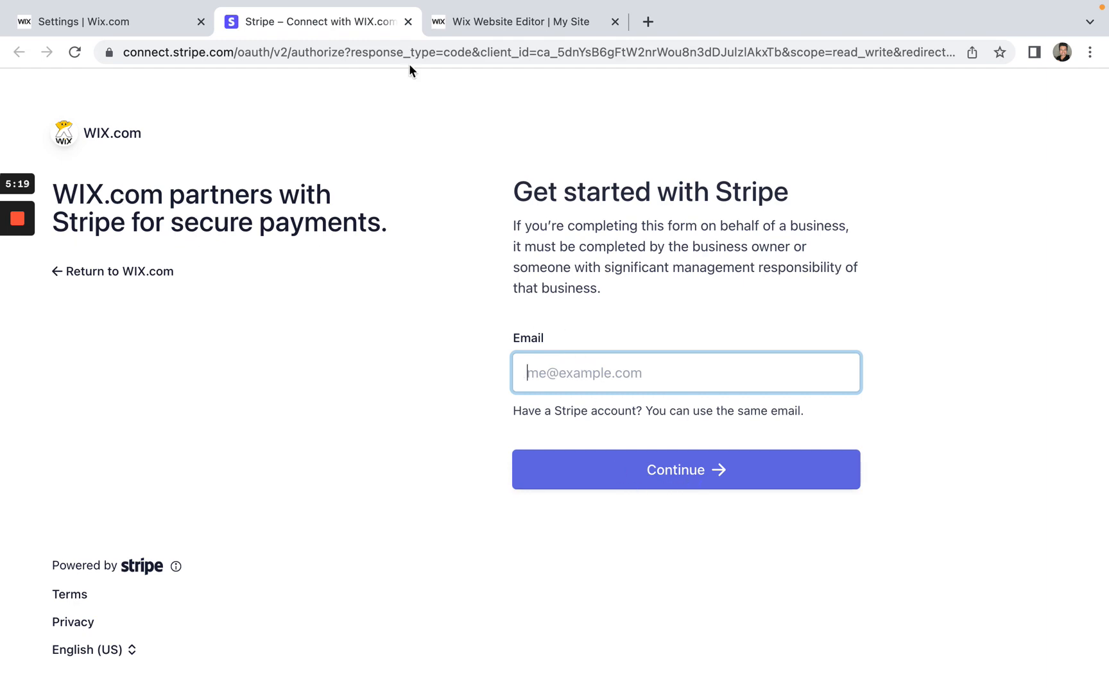
Close the Stripe sign-up page, review the Connect Stripe instructions and fees, and return to the card provider list
{"action": "left_click", "coordinate": [408, 22]}
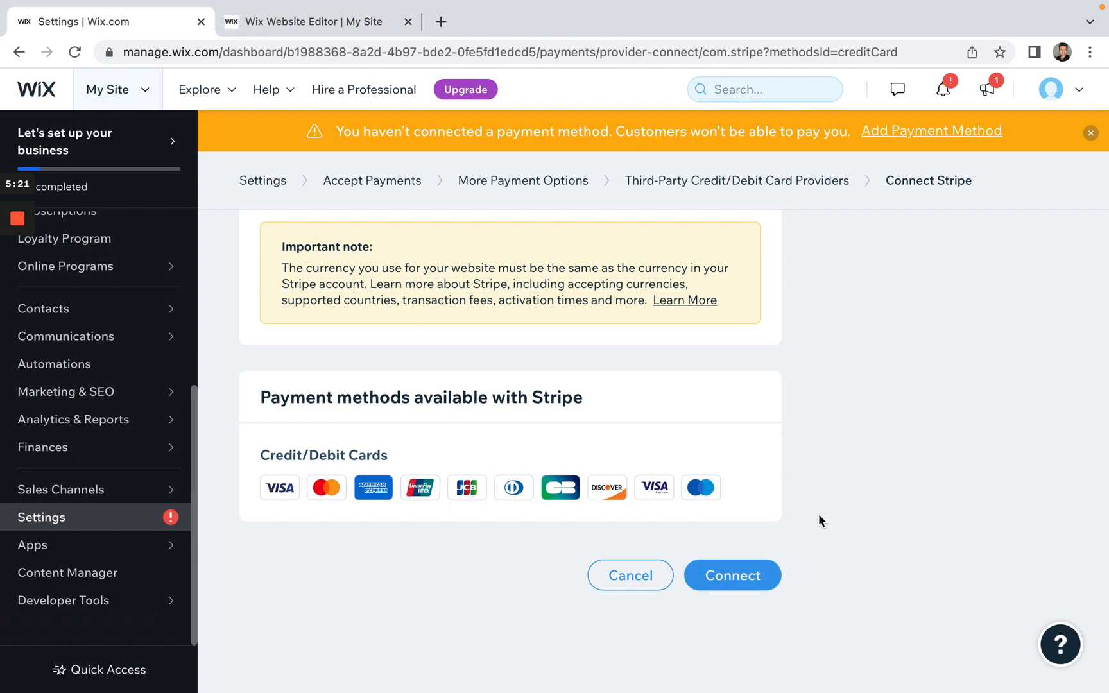
{"action": "scroll", "coordinate": [818, 514], "scroll_direction": "up", "scroll_amount": 3}
{"action": "scroll", "coordinate": [817, 514], "scroll_direction": "down", "scroll_amount": 3}
{"action": "scroll", "coordinate": [818, 514], "scroll_direction": "up", "scroll_amount": 5}
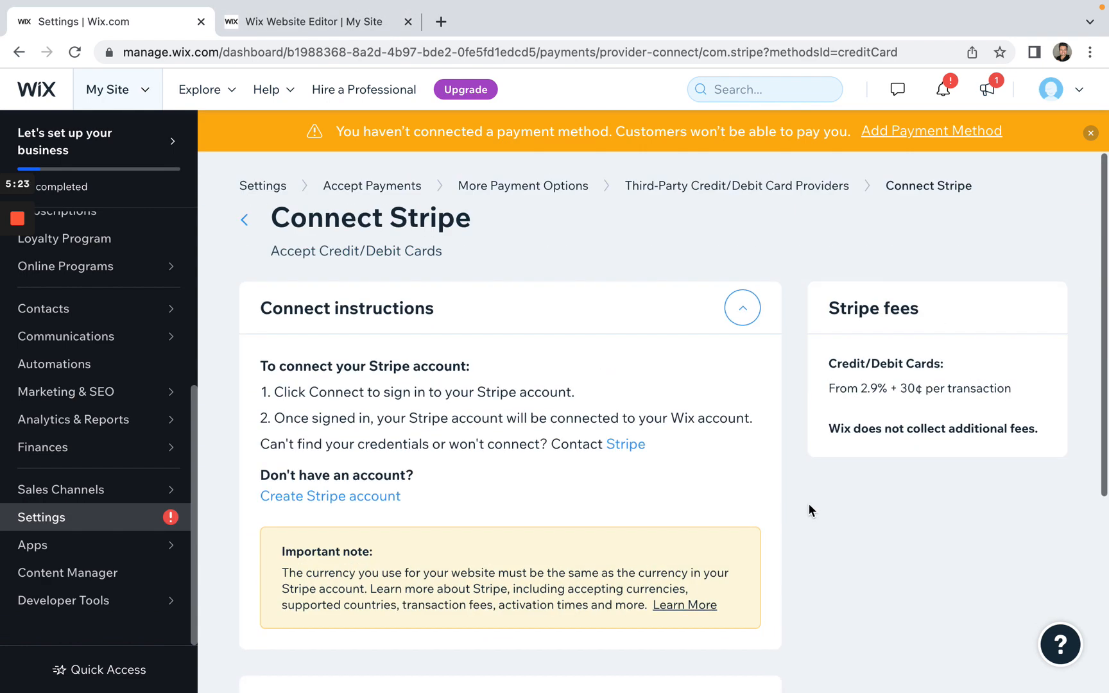
{"action": "left_click", "coordinate": [244, 220]}
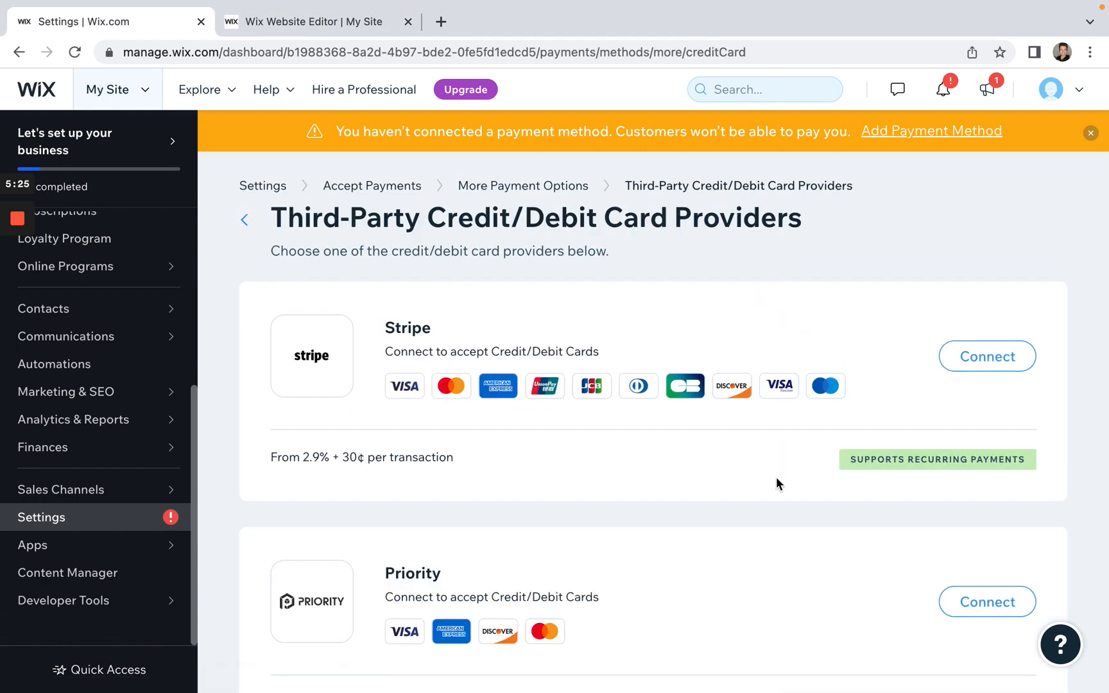
Compare the third-party card providers from Stripe, Priority and Square to Authorize.net, checking transaction fees and recurring payment support
{"action": "scroll", "coordinate": [776, 482], "scroll_direction": "down", "scroll_amount": 3}
{"action": "scroll", "coordinate": [776, 483], "scroll_direction": "down", "scroll_amount": 3}
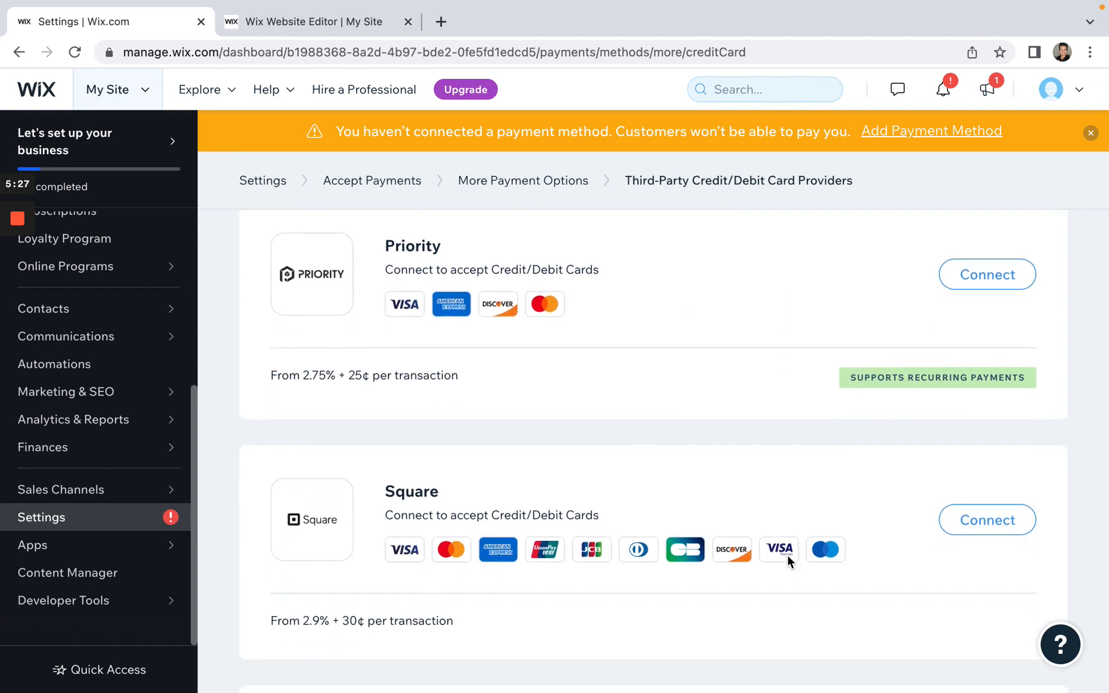
{"action": "scroll", "coordinate": [725, 569], "scroll_direction": "down", "scroll_amount": 5}
{"action": "scroll", "coordinate": [788, 560], "scroll_direction": "down", "scroll_amount": 2}
{"action": "scroll", "coordinate": [788, 560], "scroll_direction": "up", "scroll_amount": 6}
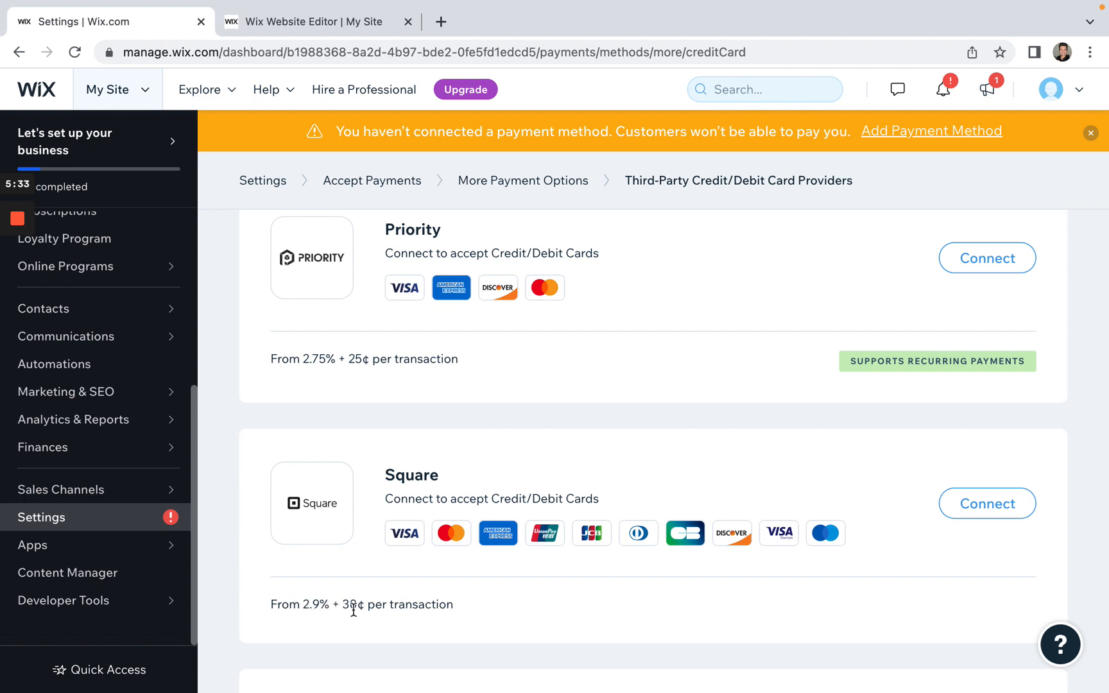
{"action": "scroll", "coordinate": [364, 609], "scroll_direction": "up", "scroll_amount": 3}
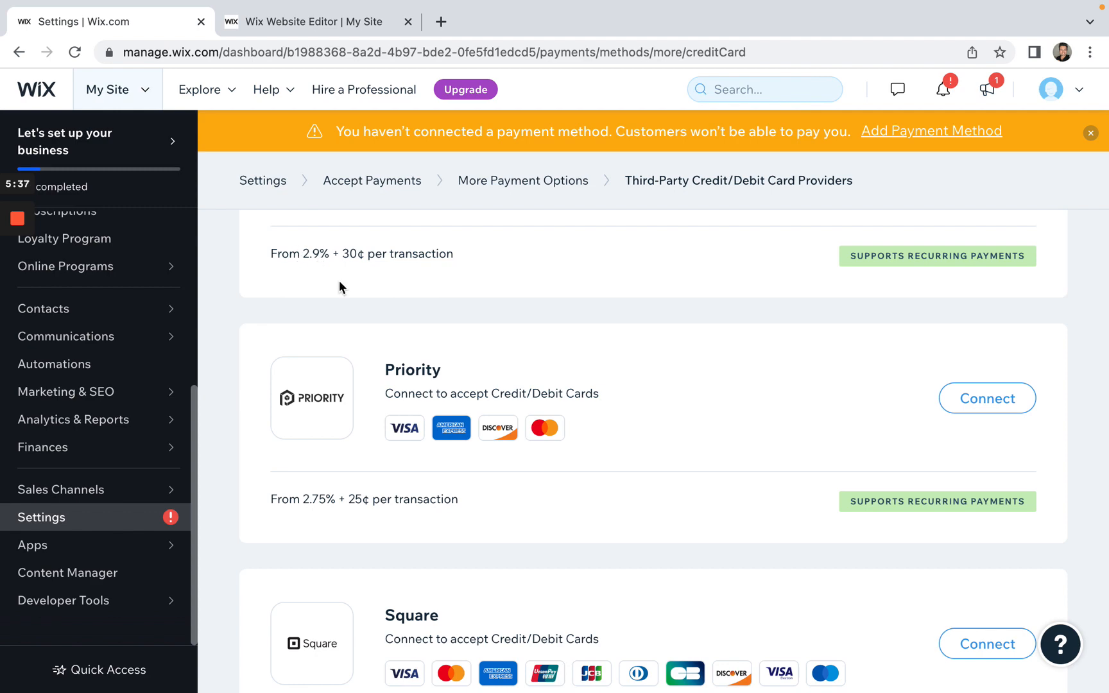
{"action": "scroll", "coordinate": [347, 292], "scroll_direction": "up", "scroll_amount": 3}
{"action": "scroll", "coordinate": [353, 367], "scroll_direction": "down", "scroll_amount": 1}
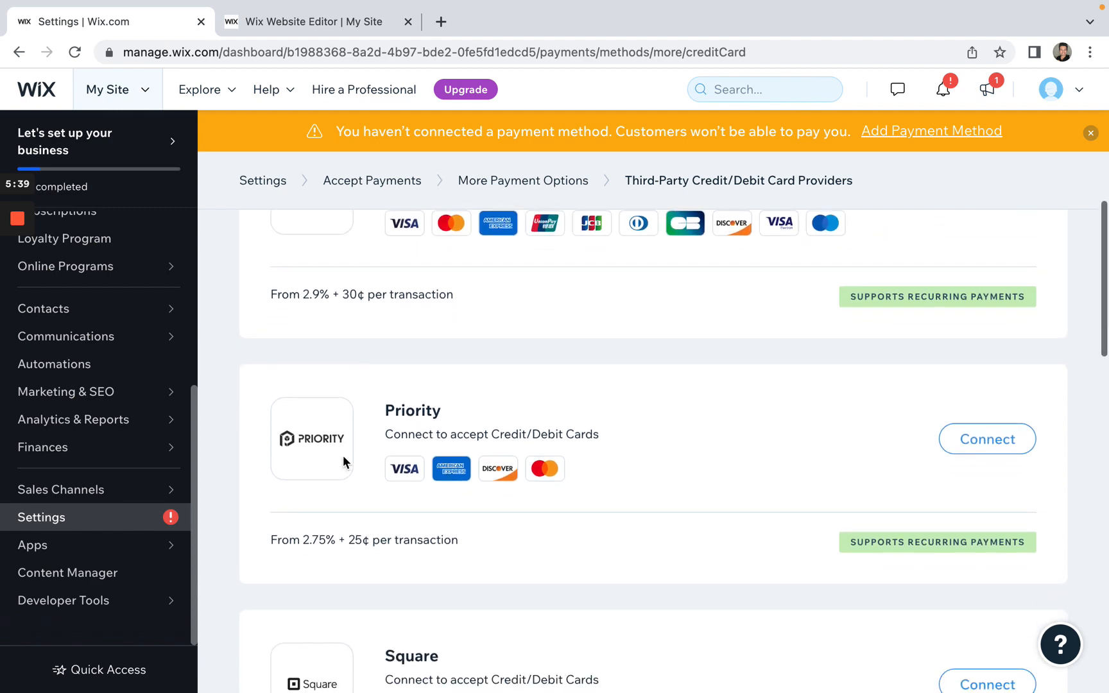
{"action": "scroll", "coordinate": [336, 555], "scroll_direction": "down", "scroll_amount": 10}
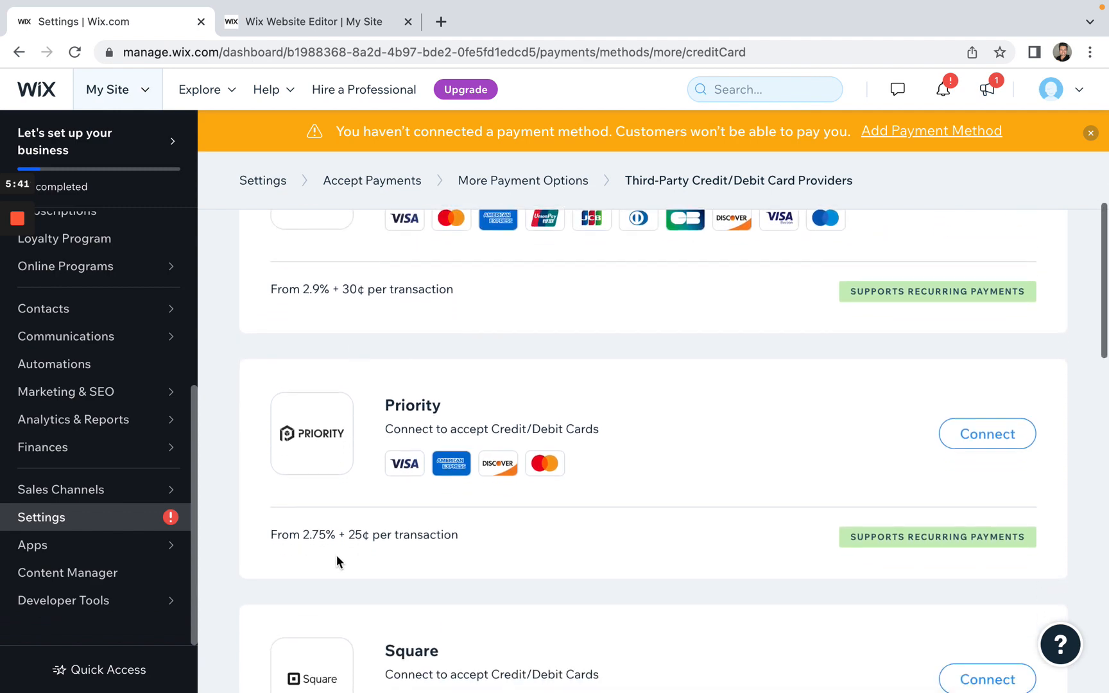
{"action": "scroll", "coordinate": [336, 555], "scroll_direction": "down", "scroll_amount": 9}
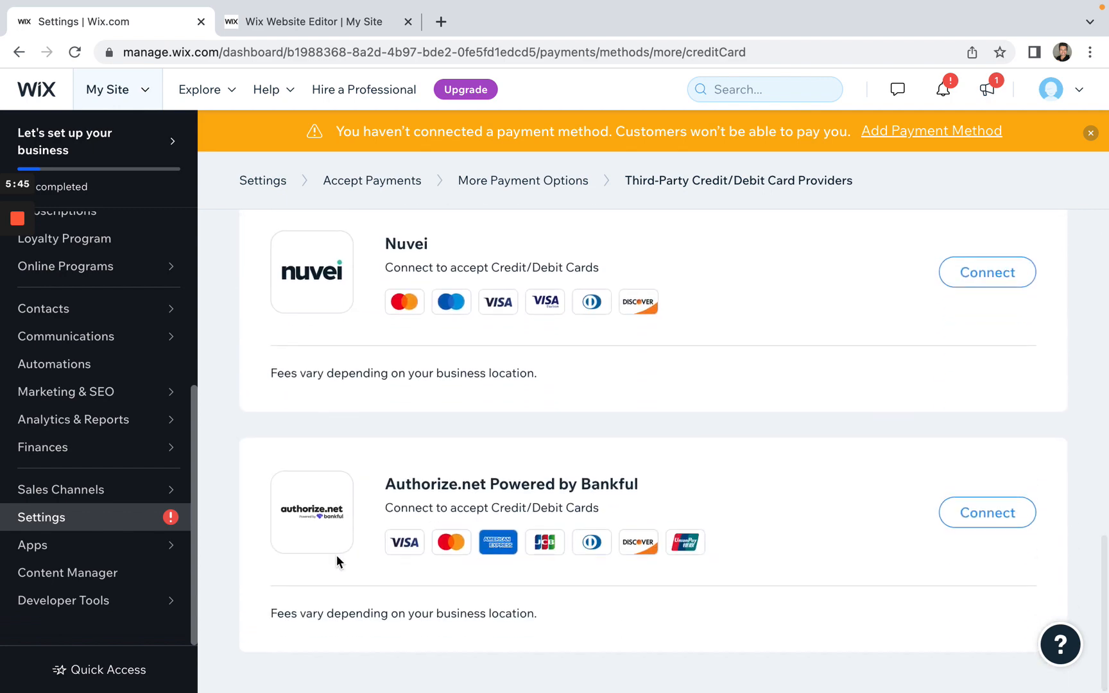
{"action": "scroll", "coordinate": [337, 554], "scroll_direction": "up", "scroll_amount": 20}
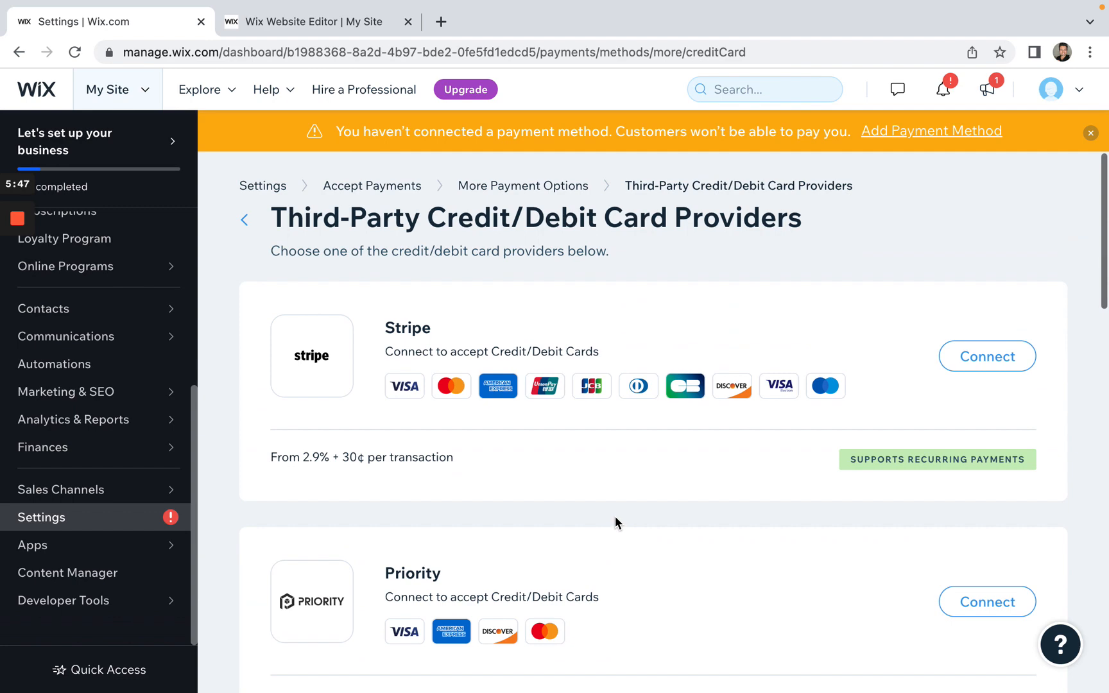
{"action": "scroll", "coordinate": [615, 517], "scroll_direction": "down", "scroll_amount": 7}
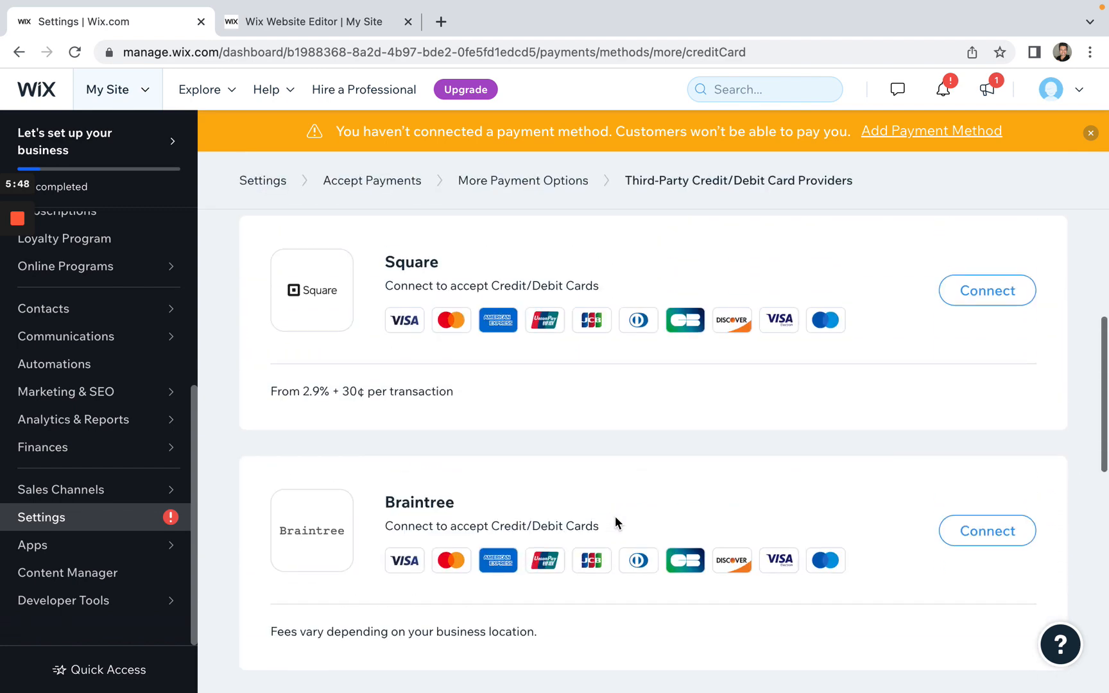
{"action": "scroll", "coordinate": [615, 516], "scroll_direction": "up", "scroll_amount": 8}
{"action": "scroll", "coordinate": [615, 517], "scroll_direction": "up", "scroll_amount": 2}
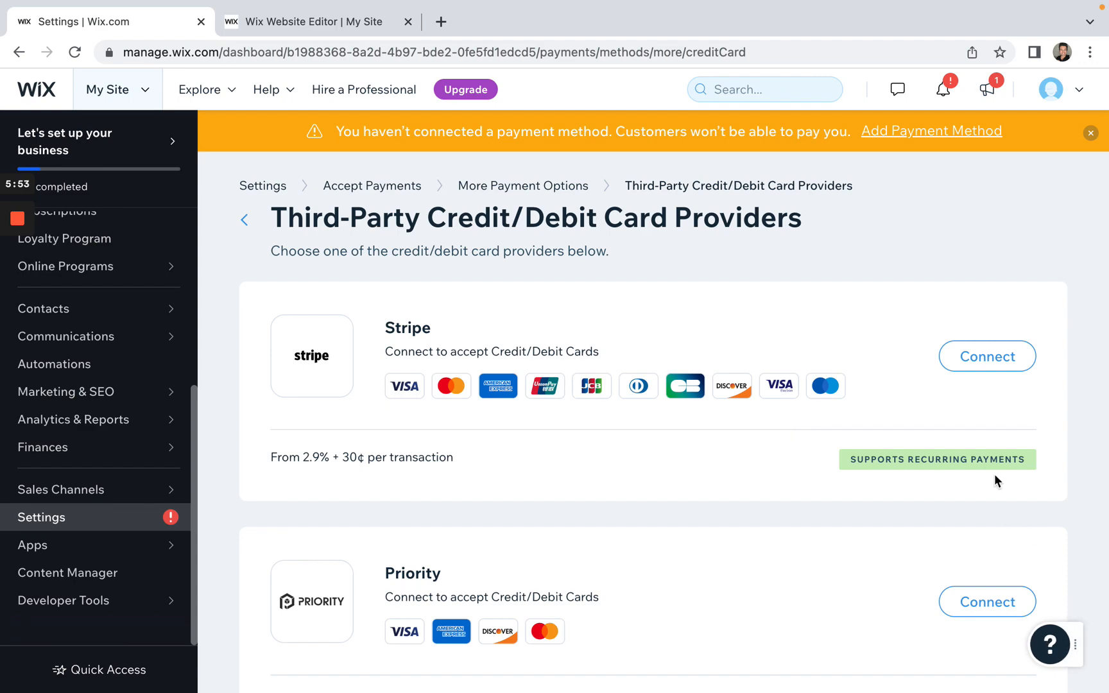
Open the site's main Settings page, glance at the site preview in the editor, and return to Settings
{"action": "left_click", "coordinate": [122, 533]}
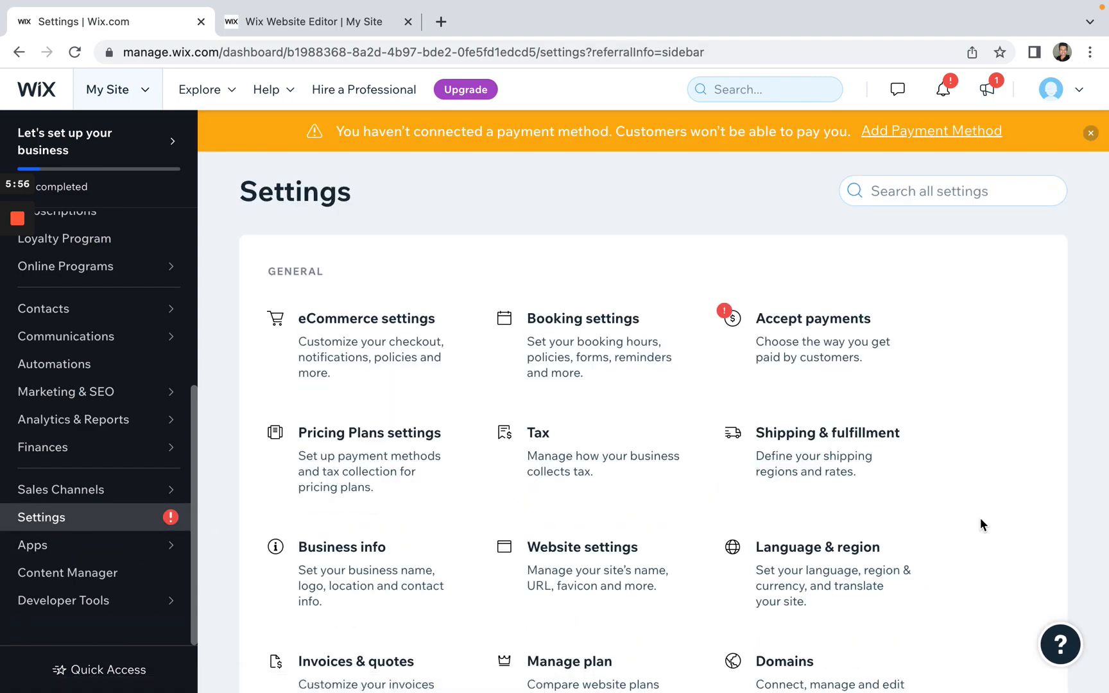
{"action": "left_click", "coordinate": [354, 26]}
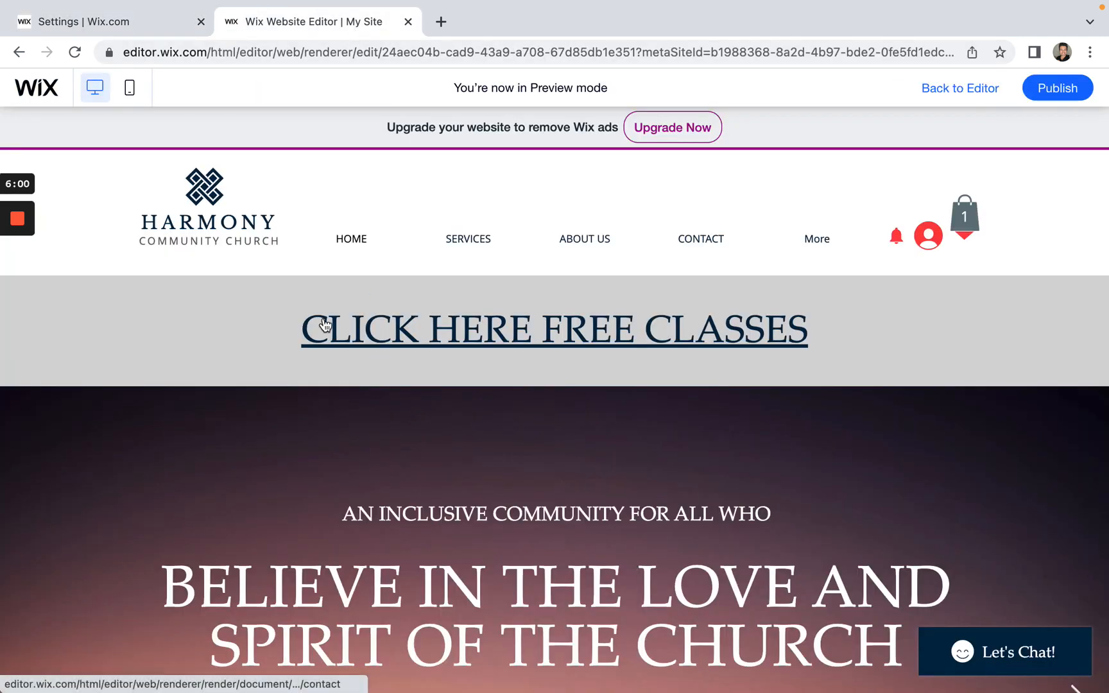
{"action": "left_click", "coordinate": [154, 29]}
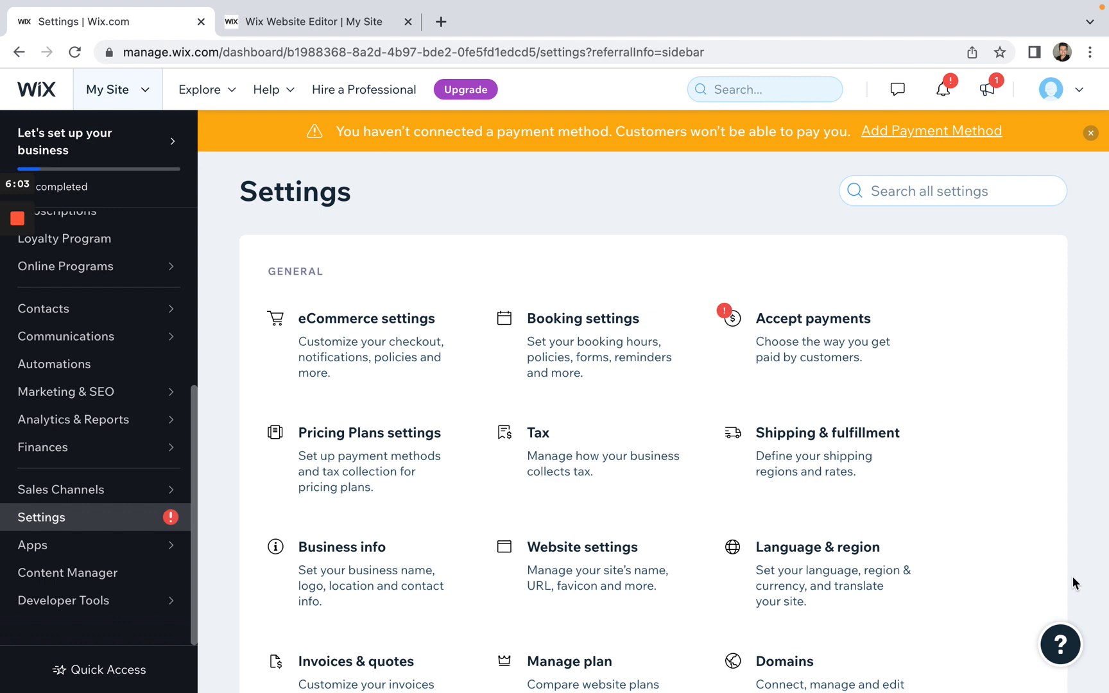
Look over the General and Communications settings categories, then open Booking Settings and review its sections
{"action": "scroll", "coordinate": [1014, 489], "scroll_direction": "down", "scroll_amount": 1}
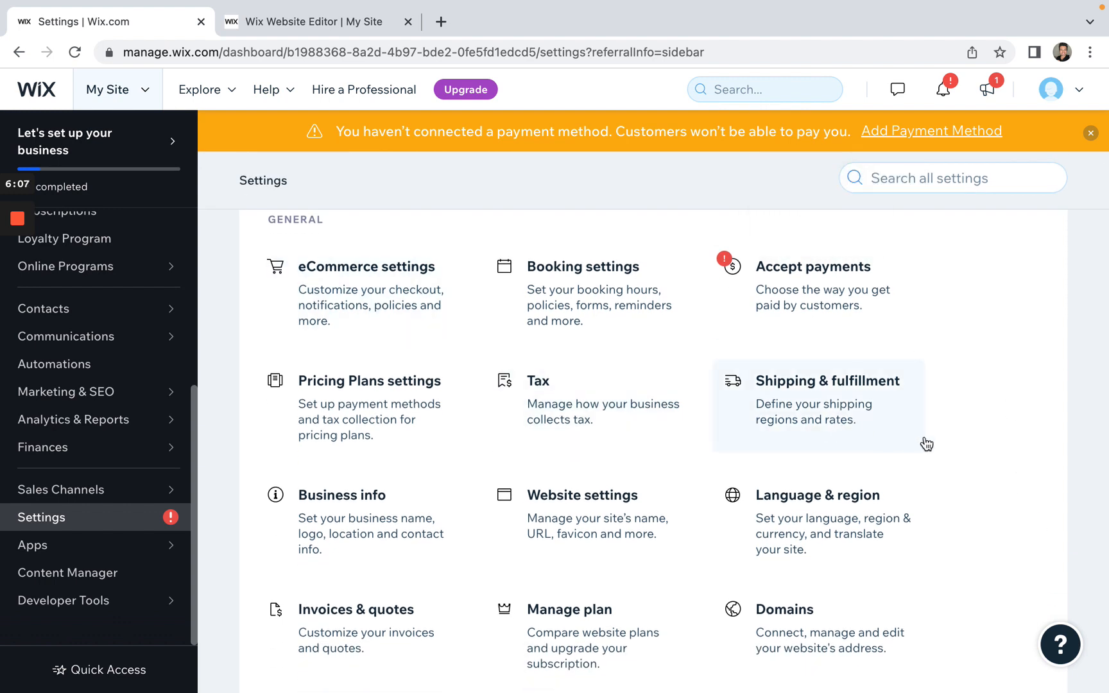
{"action": "scroll", "coordinate": [952, 437], "scroll_direction": "down", "scroll_amount": 6}
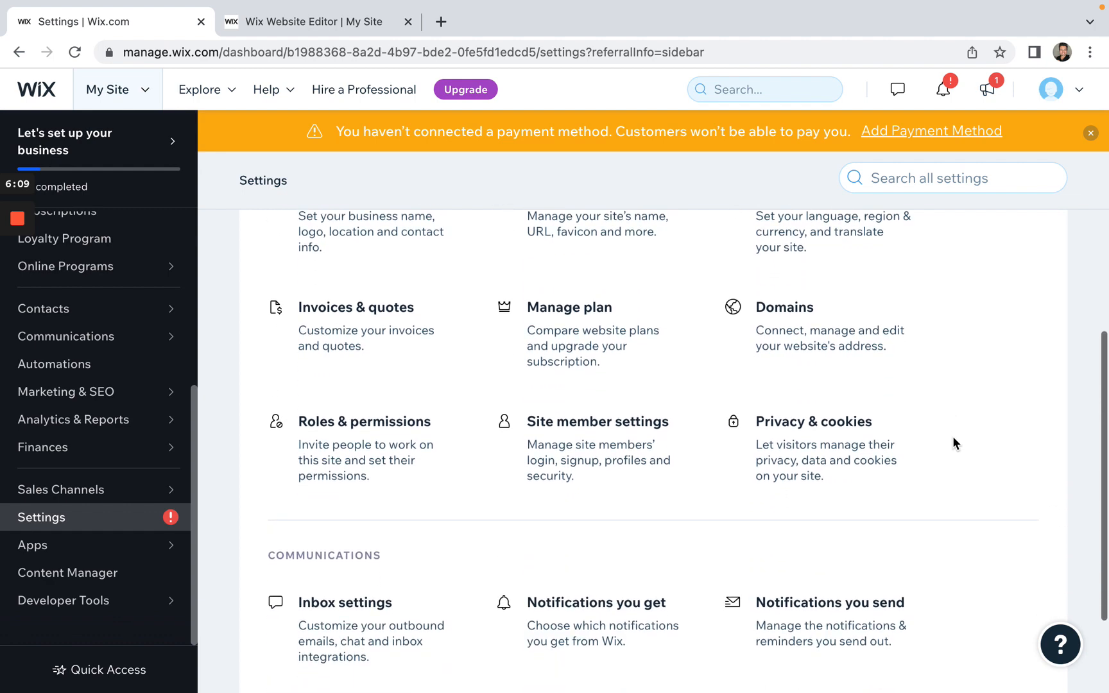
{"action": "scroll", "coordinate": [953, 439], "scroll_direction": "up", "scroll_amount": 7}
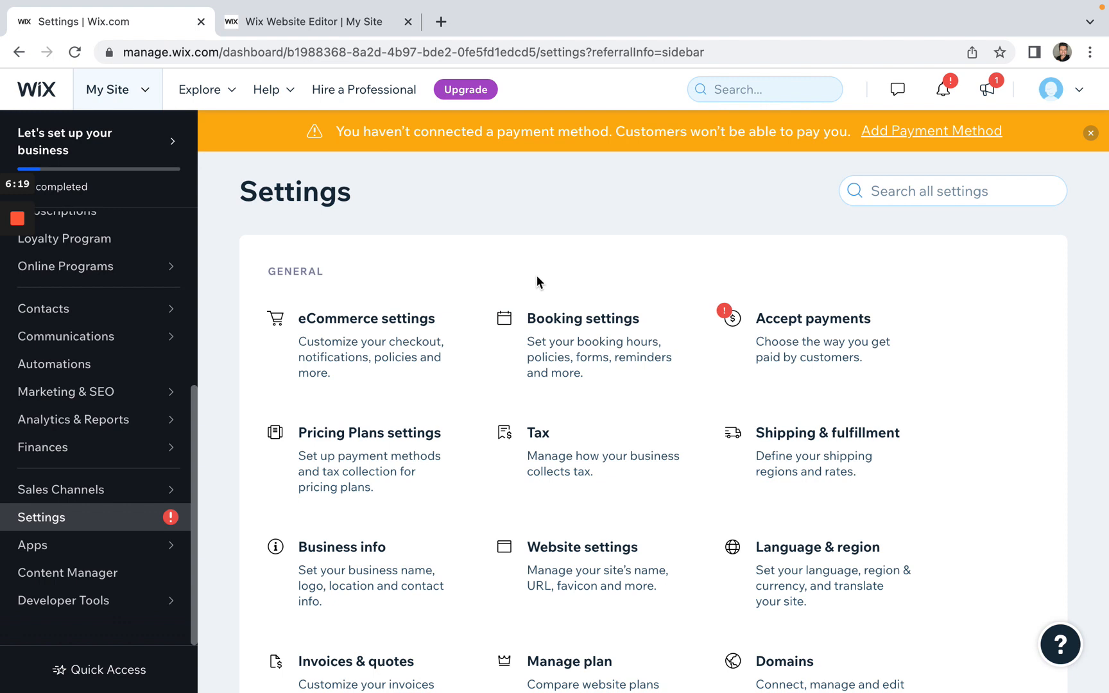
{"action": "left_click", "coordinate": [580, 339]}
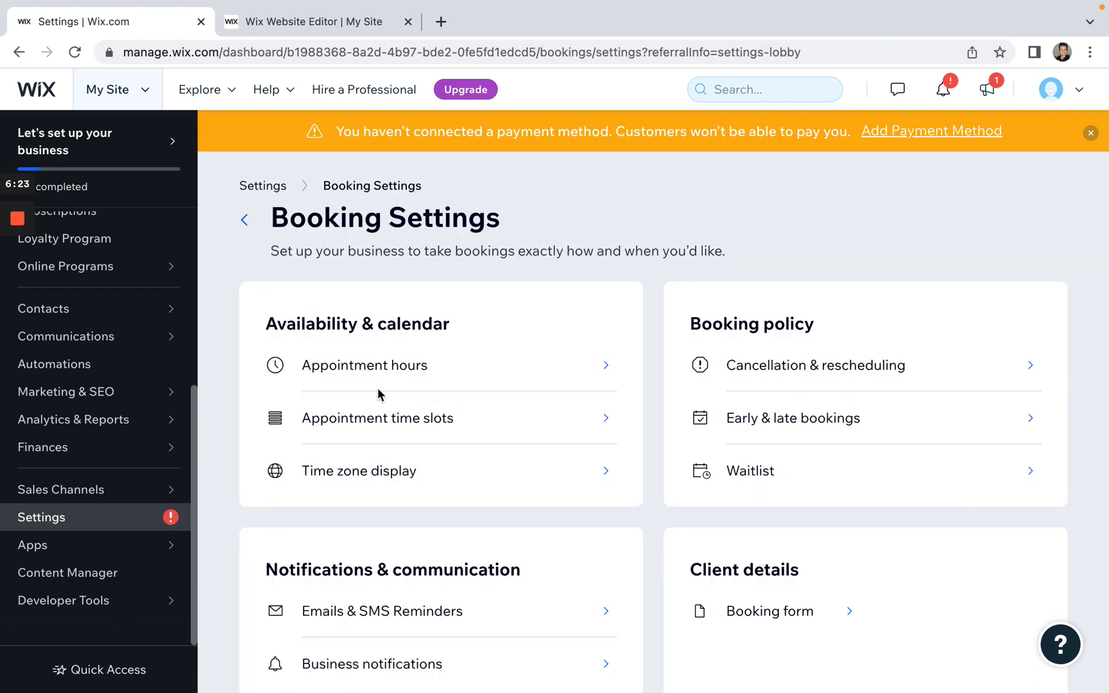
{"action": "scroll", "coordinate": [430, 442], "scroll_direction": "down", "scroll_amount": 2}
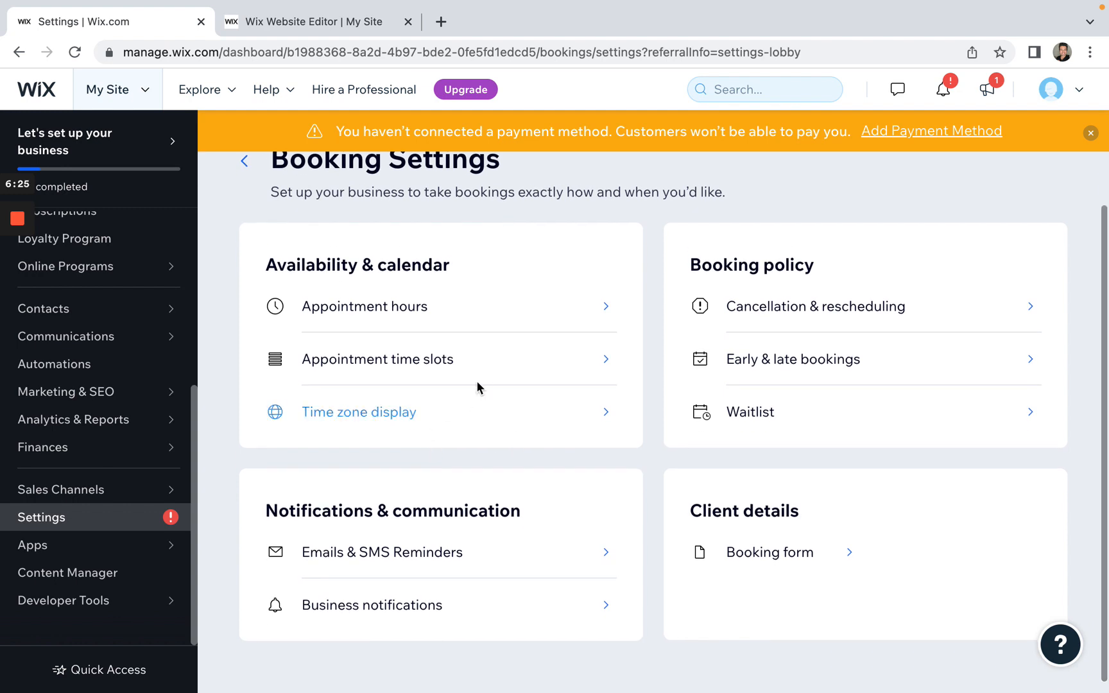
{"action": "scroll", "coordinate": [527, 456], "scroll_direction": "down", "scroll_amount": 1}
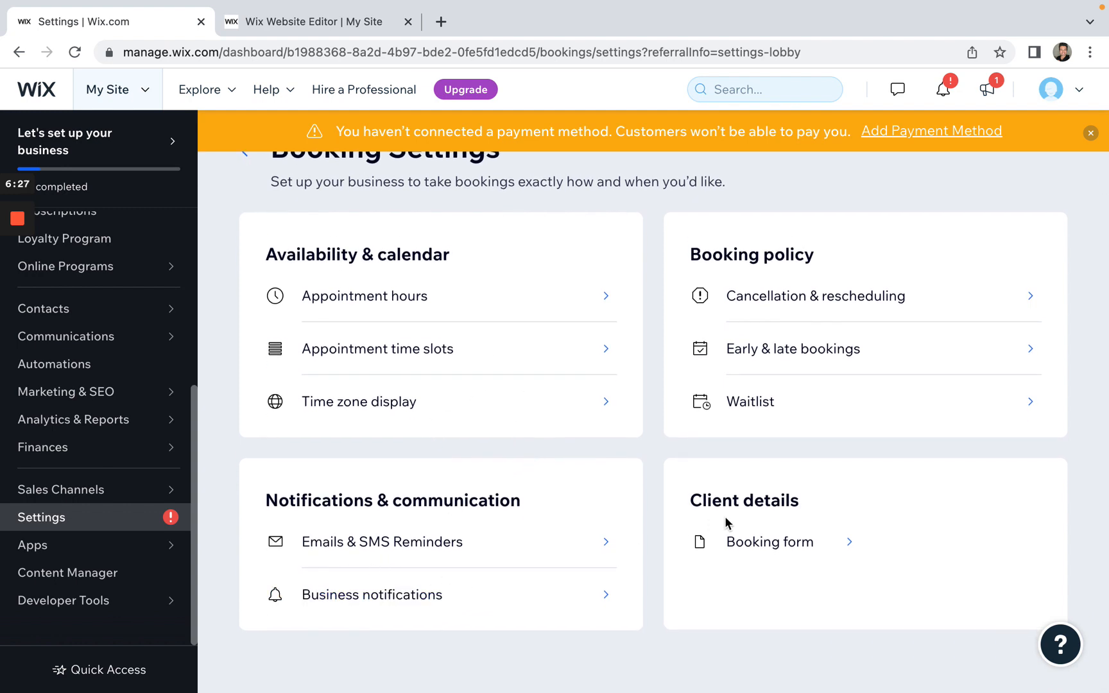
View the default appointment hours in Booking Settings and return to the main Settings page
{"action": "scroll", "coordinate": [732, 523], "scroll_direction": "up", "scroll_amount": 3}
{"action": "left_click", "coordinate": [549, 369]}
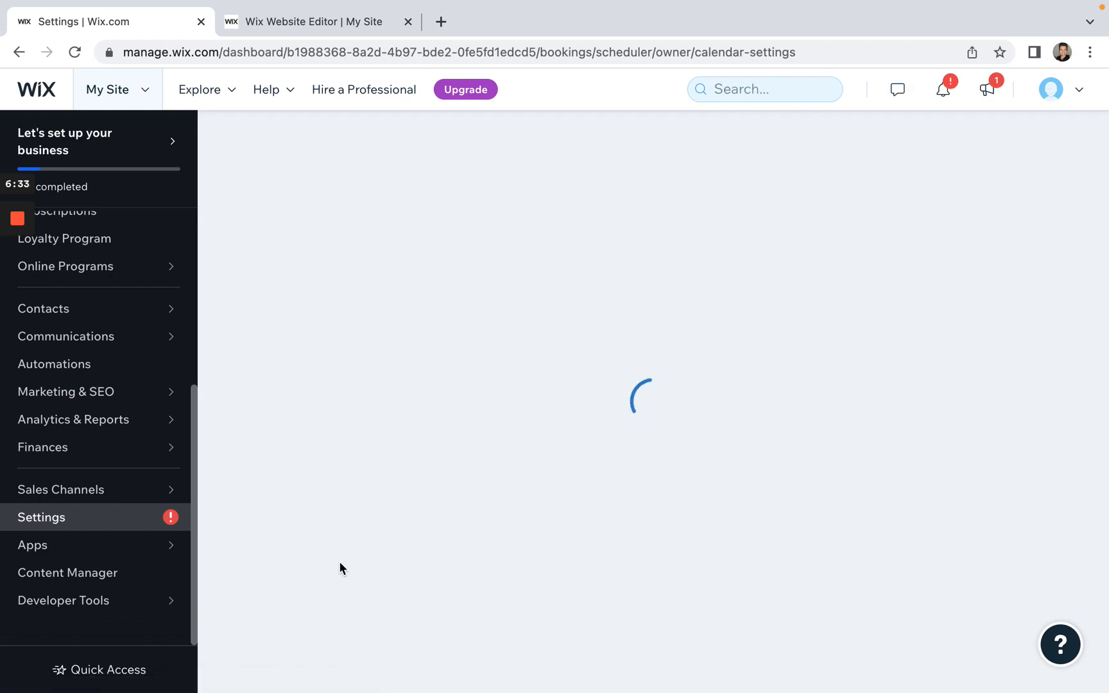
{"action": "scroll", "coordinate": [502, 571], "scroll_direction": "down", "scroll_amount": 3}
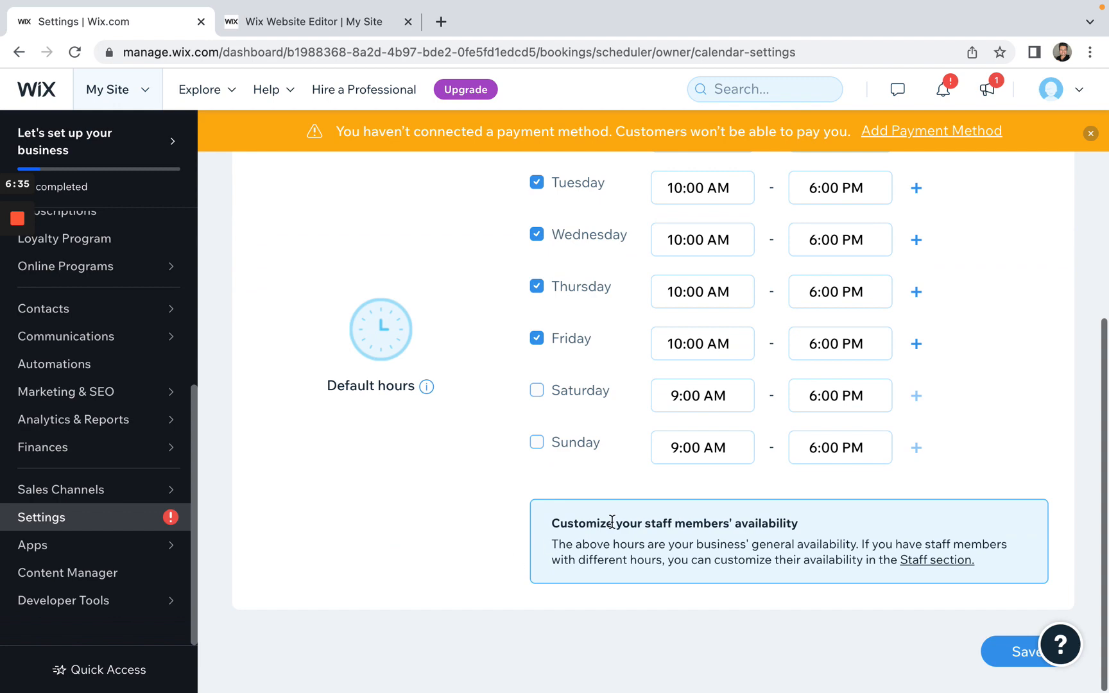
{"action": "scroll", "coordinate": [757, 514], "scroll_direction": "up", "scroll_amount": 3}
{"action": "left_click", "coordinate": [247, 259]}
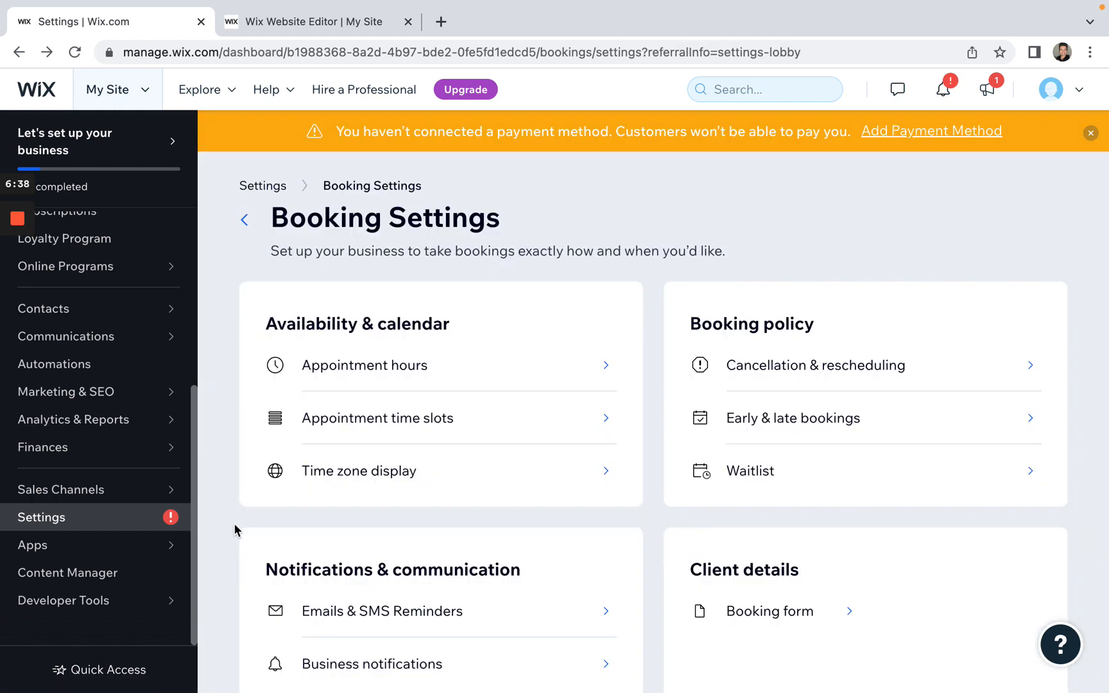
{"action": "left_click", "coordinate": [245, 221]}
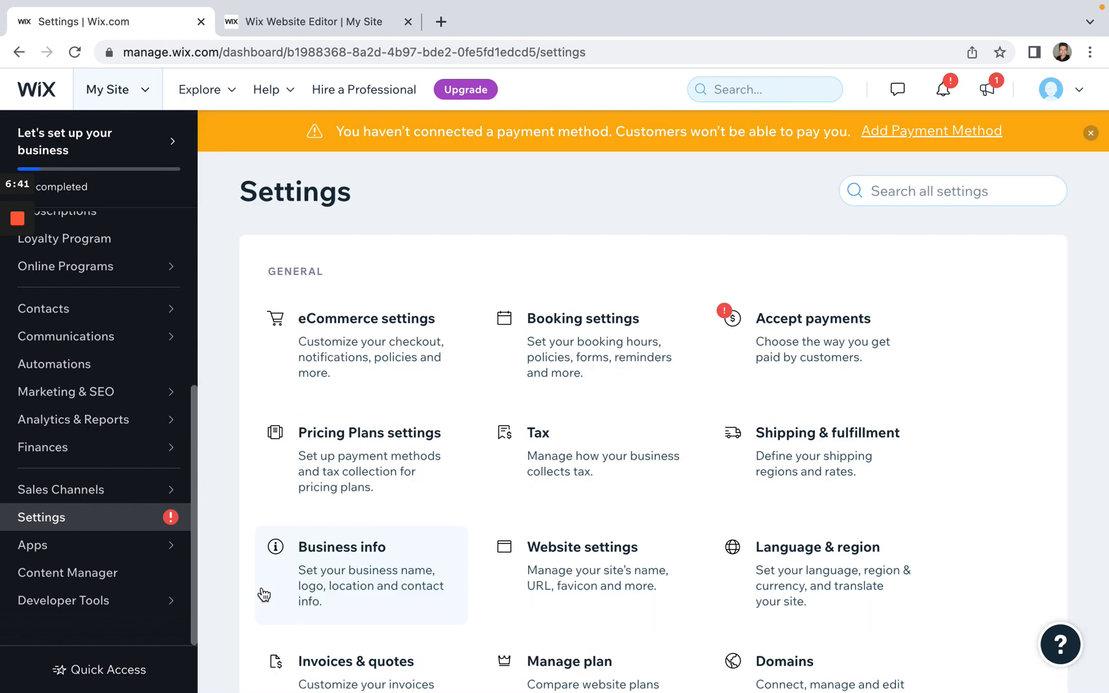
Open eCommerce Settings and review the order invoicing, store inventory update and minimum order subtotal options
{"action": "left_click", "coordinate": [376, 348]}
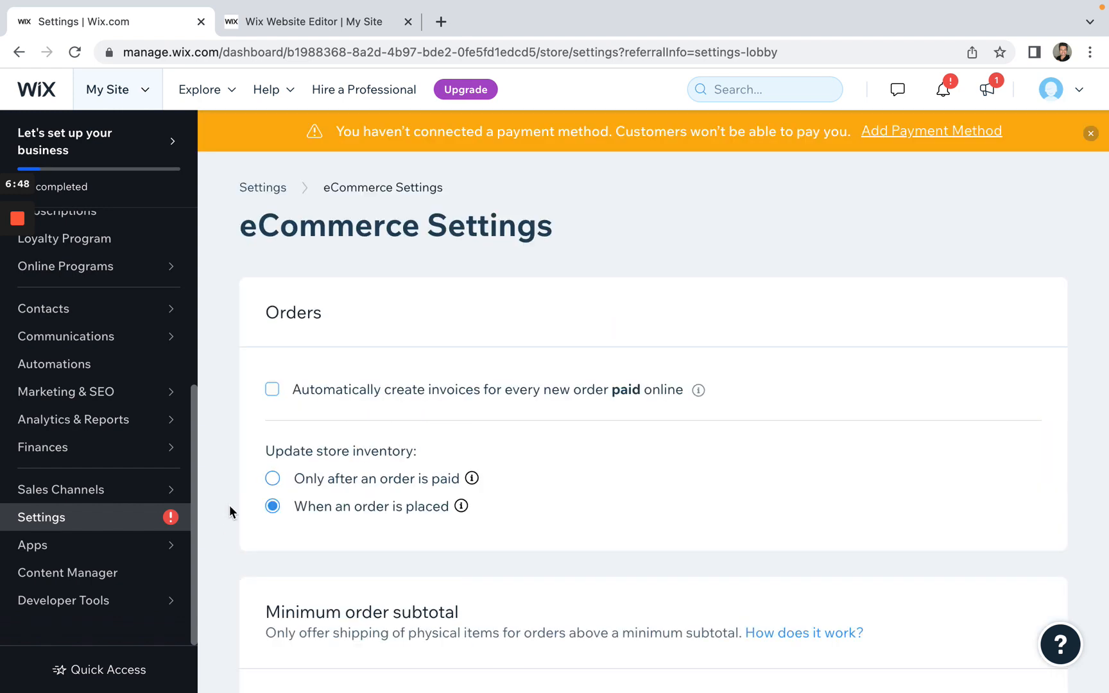
{"action": "scroll", "coordinate": [229, 506], "scroll_direction": "down", "scroll_amount": 1}
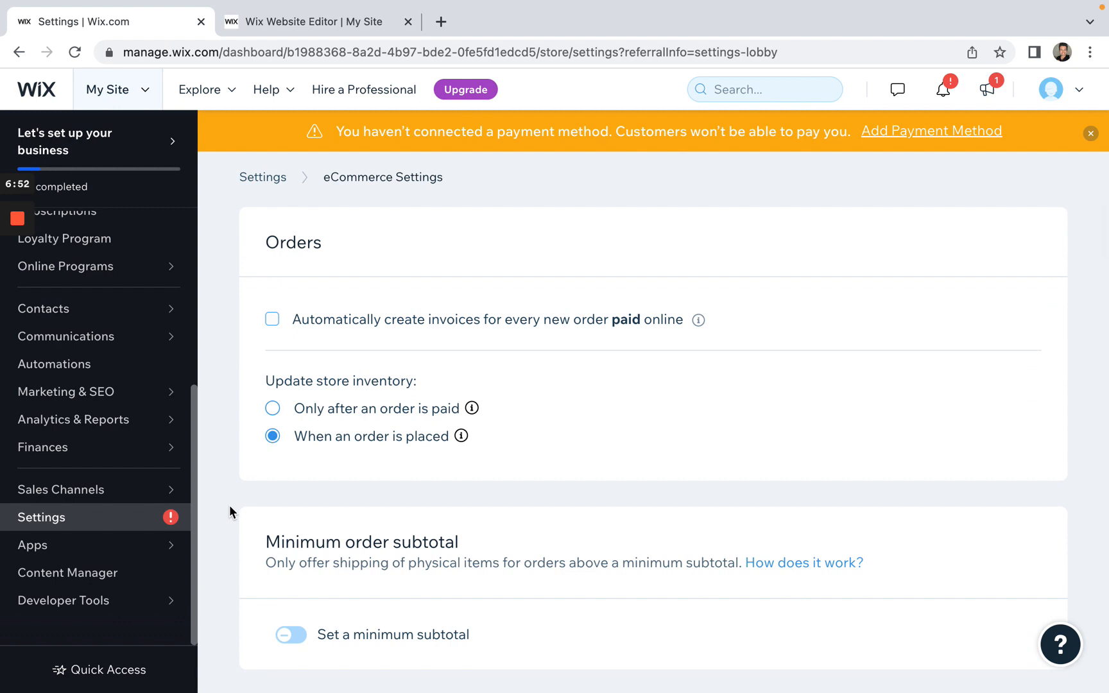
{"action": "scroll", "coordinate": [229, 509], "scroll_direction": "up", "scroll_amount": 1}
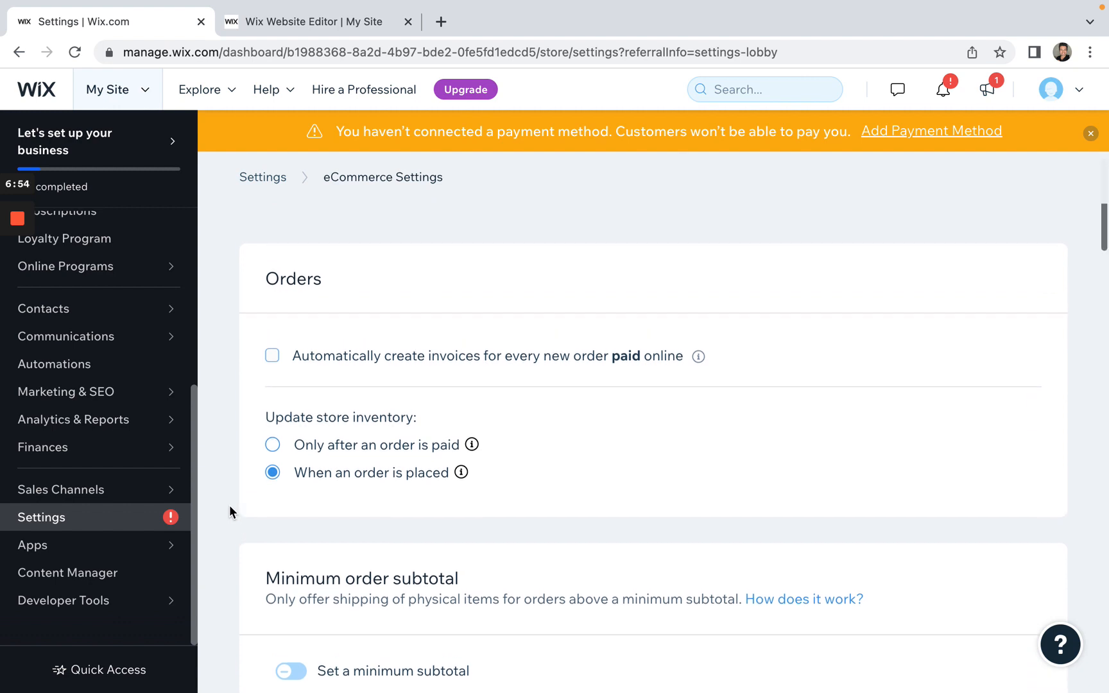
{"action": "scroll", "coordinate": [230, 470], "scroll_direction": "down", "scroll_amount": 1}
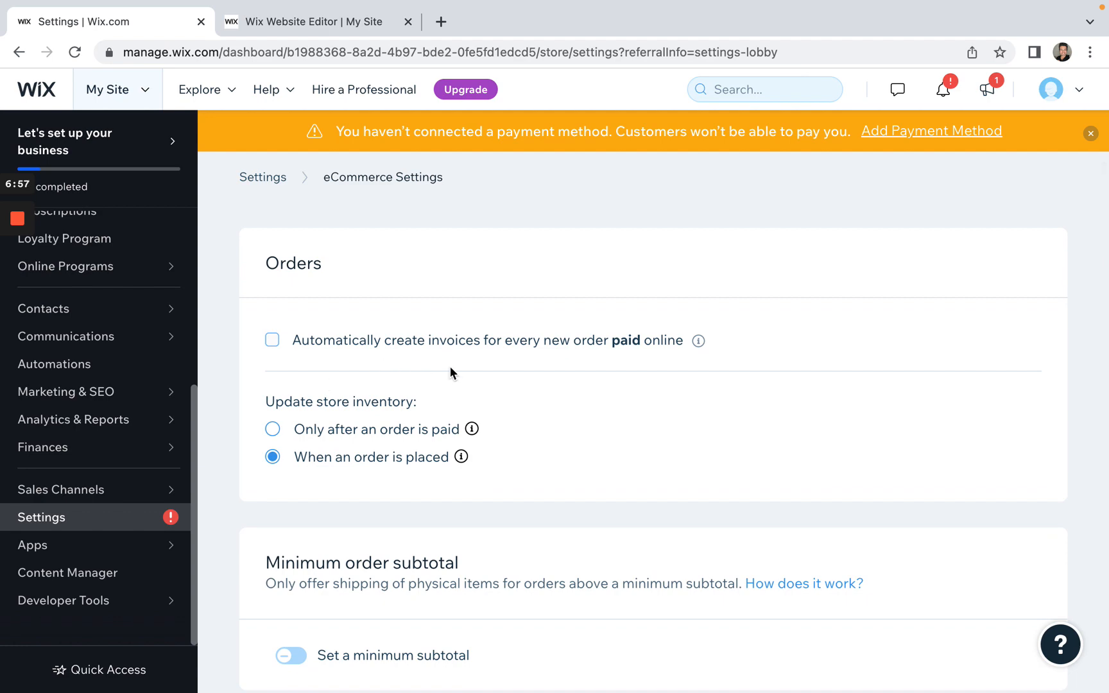
{"action": "scroll", "coordinate": [500, 366], "scroll_direction": "down", "scroll_amount": 1}
{"action": "scroll", "coordinate": [376, 478], "scroll_direction": "down", "scroll_amount": 4}
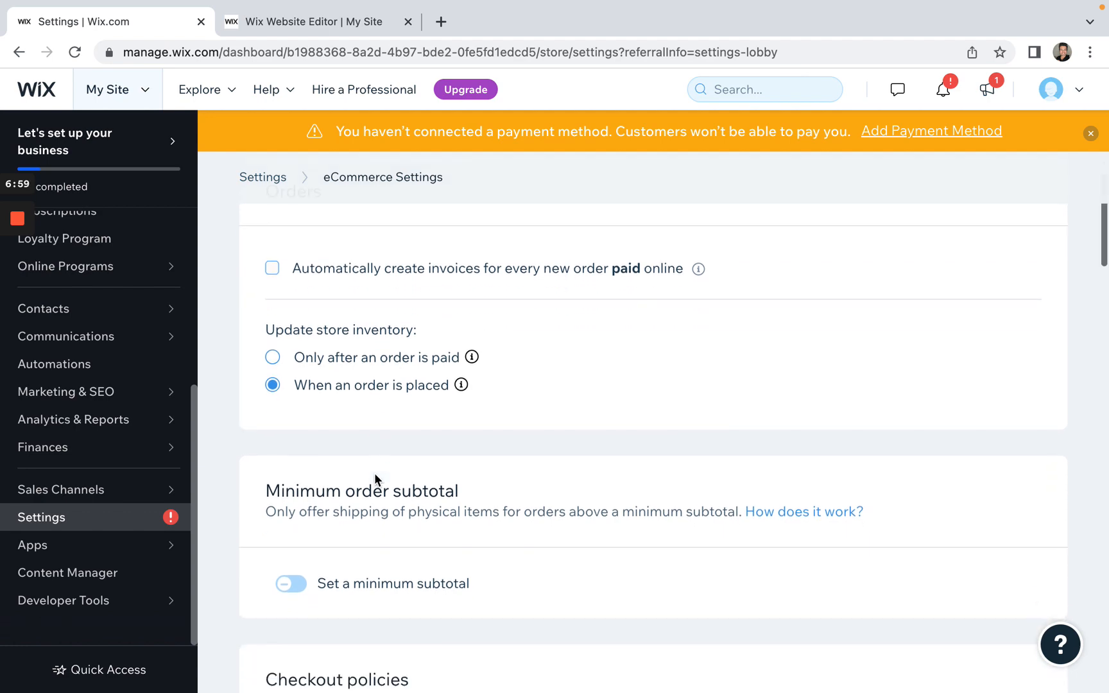
Review the checkout policies, item price, checkout field and gift card options in eCommerce Settings, and return to the main Settings page
{"action": "scroll", "coordinate": [375, 478], "scroll_direction": "down", "scroll_amount": 10}
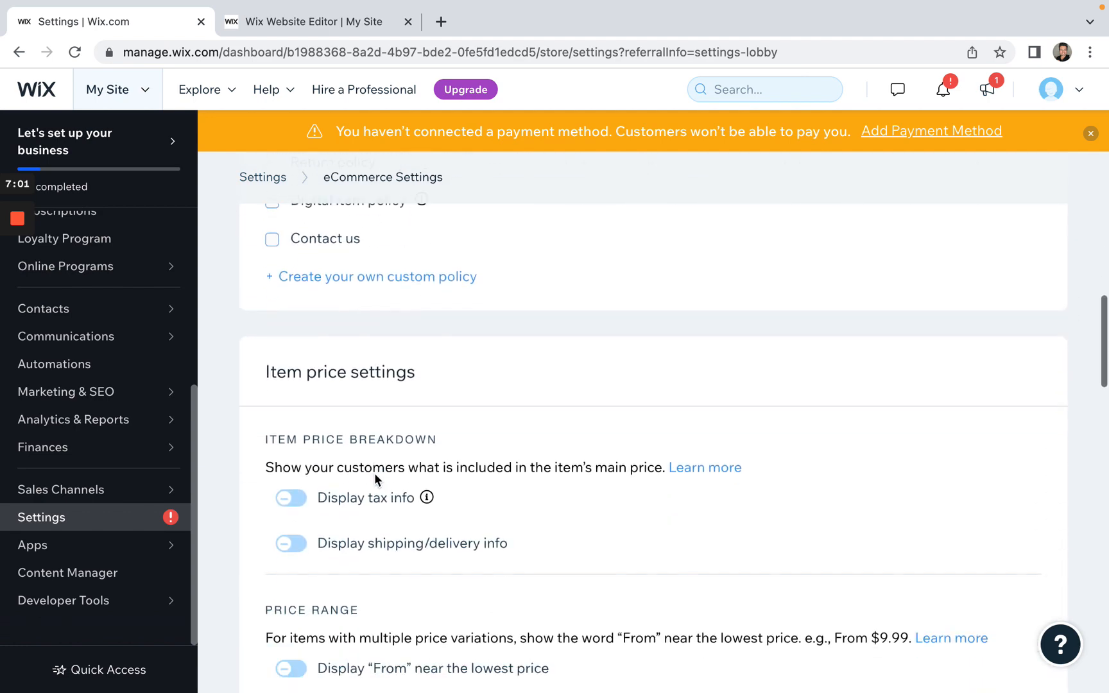
{"action": "scroll", "coordinate": [374, 473], "scroll_direction": "down", "scroll_amount": 3}
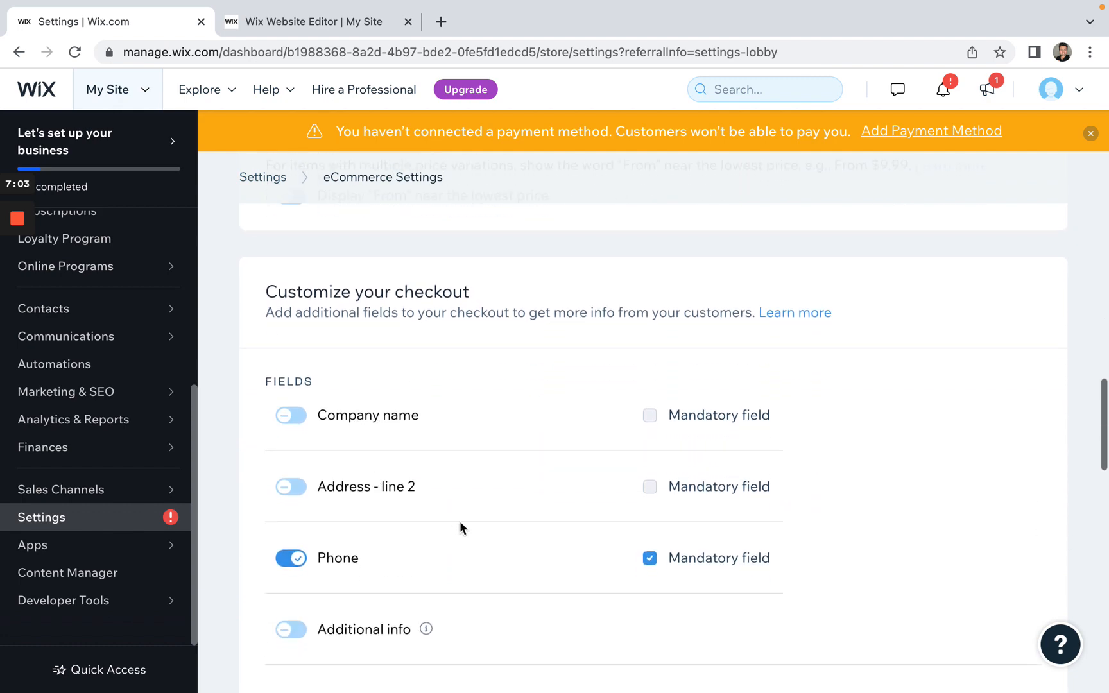
{"action": "scroll", "coordinate": [459, 521], "scroll_direction": "down", "scroll_amount": 2}
{"action": "scroll", "coordinate": [460, 520], "scroll_direction": "down", "scroll_amount": 6}
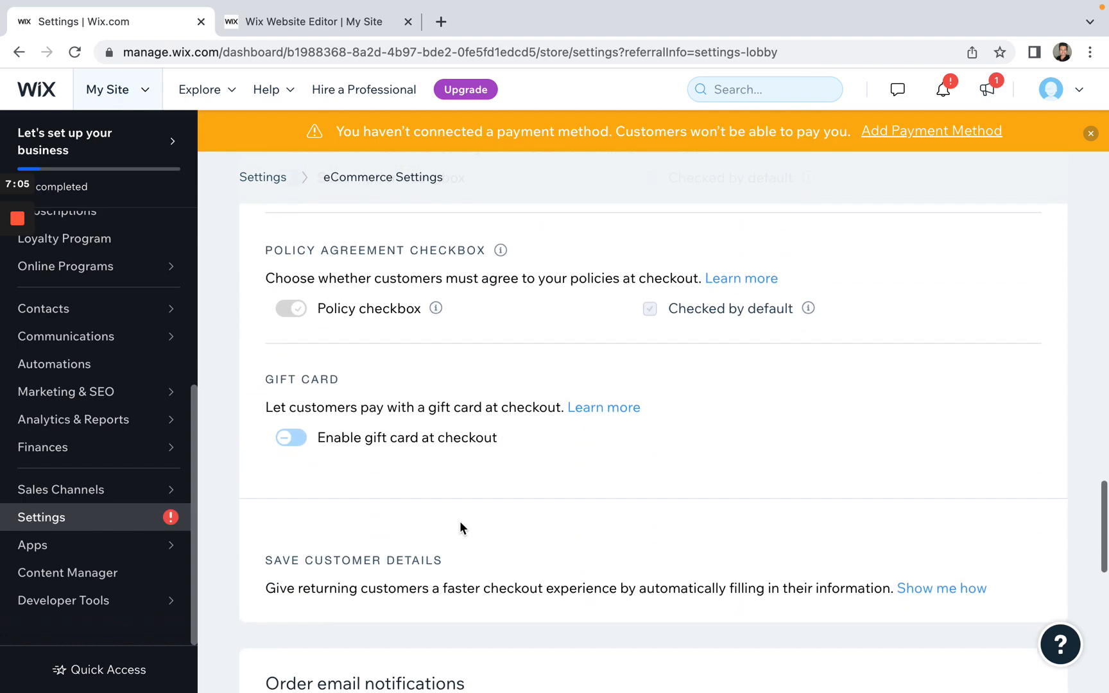
{"action": "scroll", "coordinate": [460, 520], "scroll_direction": "up", "scroll_amount": 20}
{"action": "scroll", "coordinate": [459, 527], "scroll_direction": "up", "scroll_amount": 6}
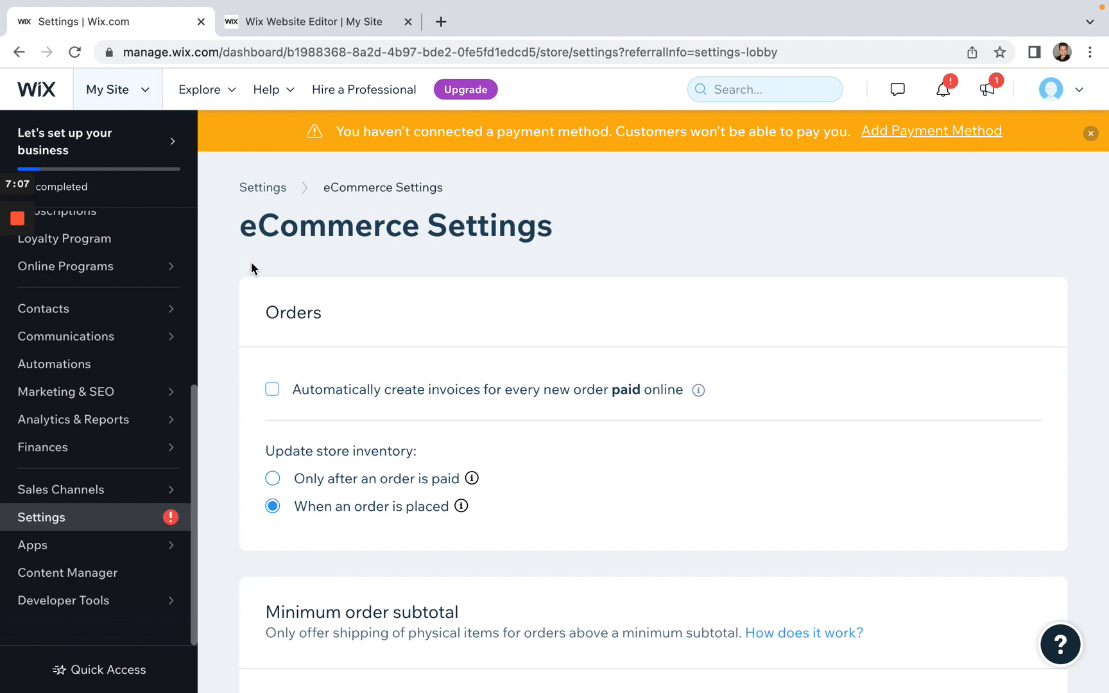
{"action": "left_click", "coordinate": [92, 521]}
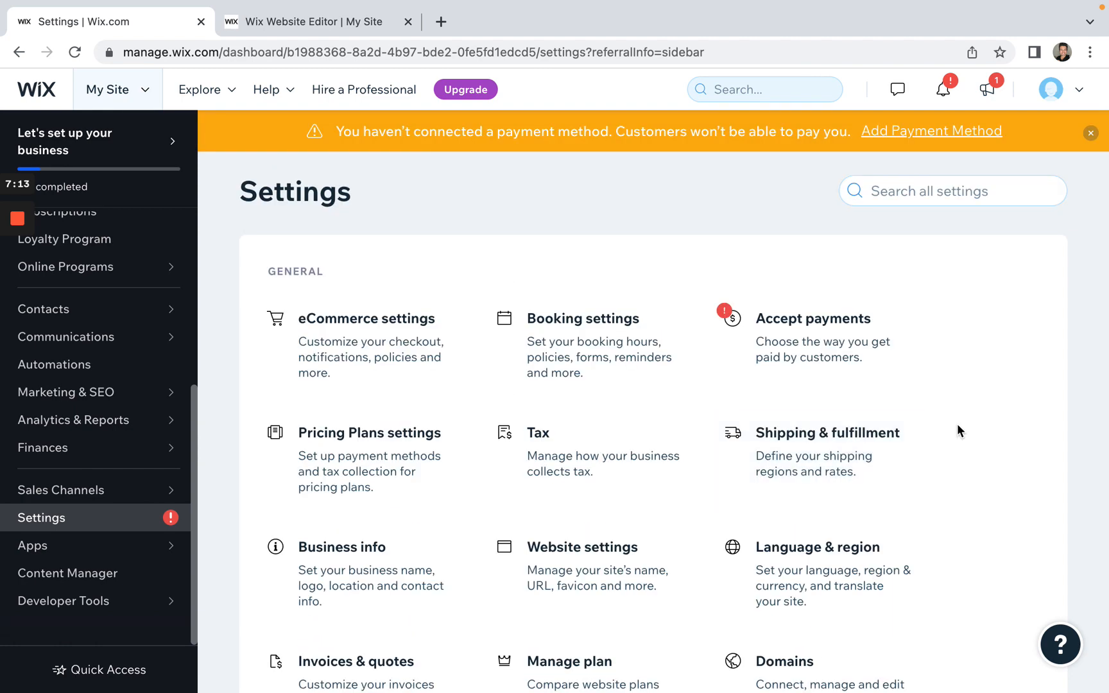
Open Shipping & fulfillment, review the domestic and international shipping regions and their delivery options, and return to the main Settings page
{"action": "left_click", "coordinate": [835, 466]}
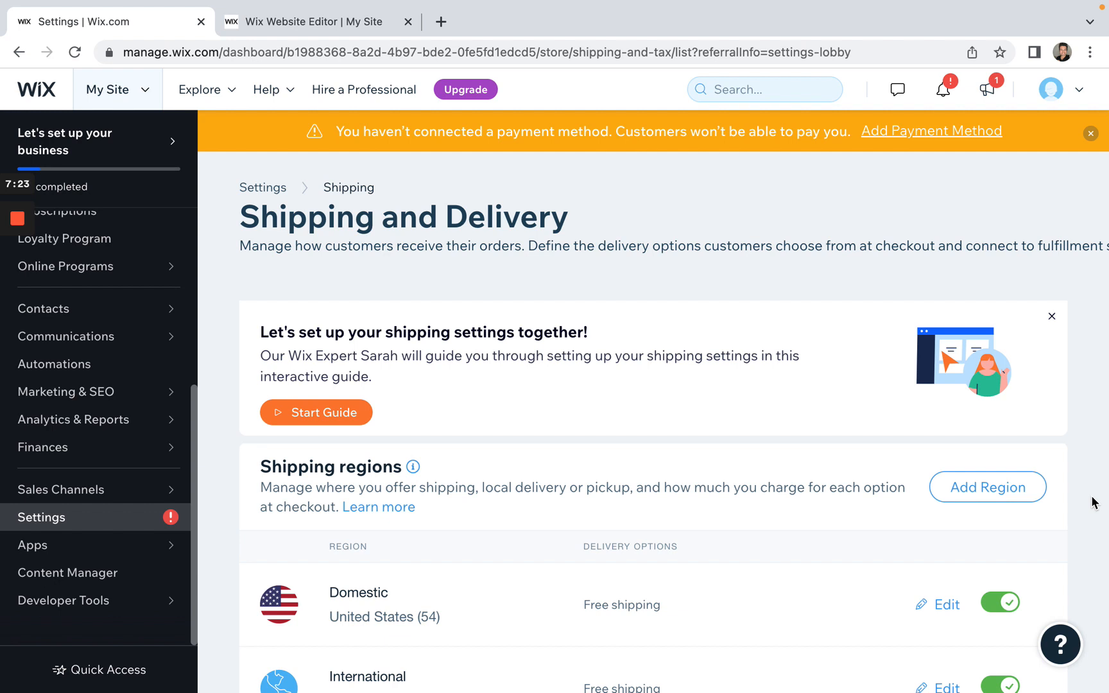
{"action": "scroll", "coordinate": [1094, 502], "scroll_direction": "down", "scroll_amount": 2}
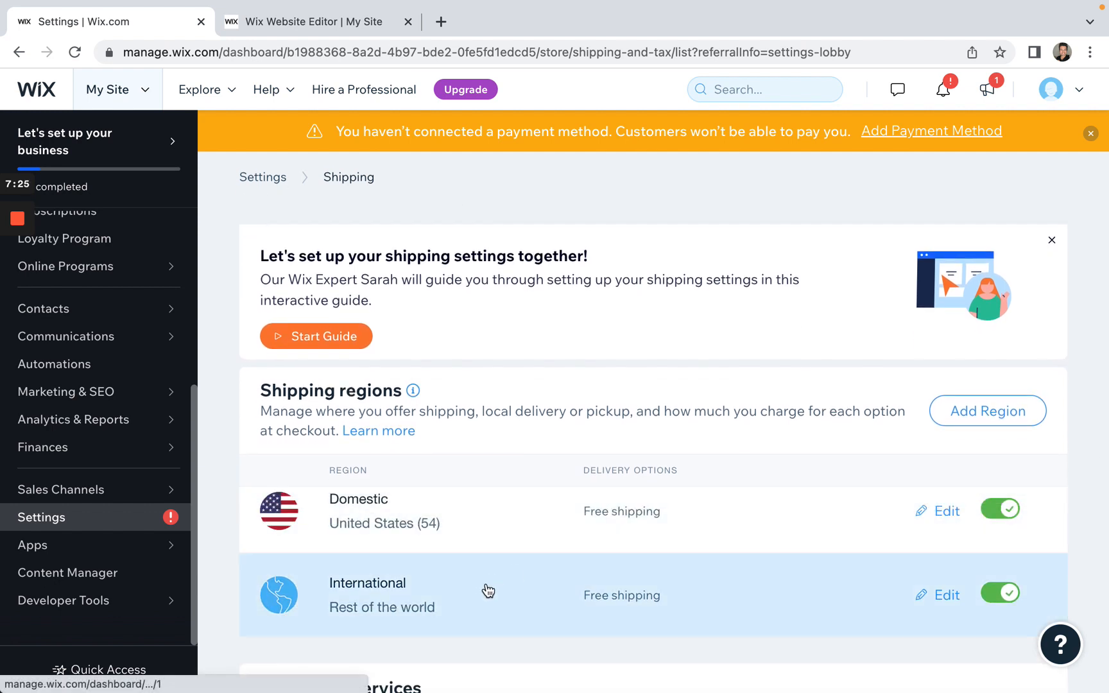
{"action": "scroll", "coordinate": [235, 603], "scroll_direction": "down", "scroll_amount": 2}
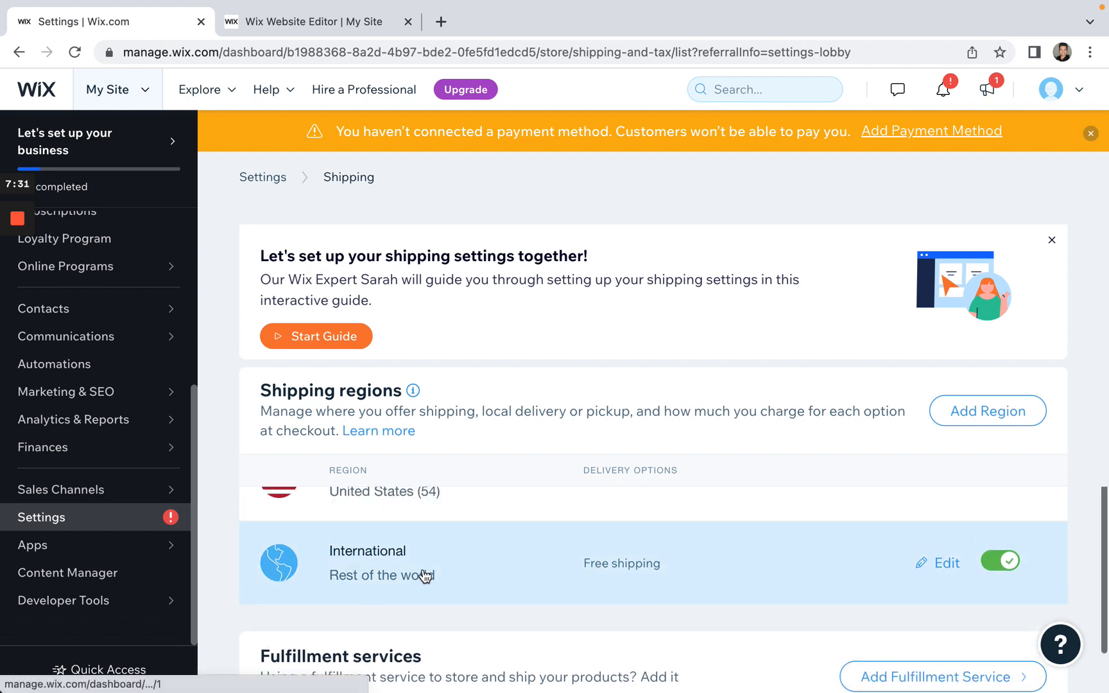
{"action": "scroll", "coordinate": [425, 576], "scroll_direction": "up", "scroll_amount": 2}
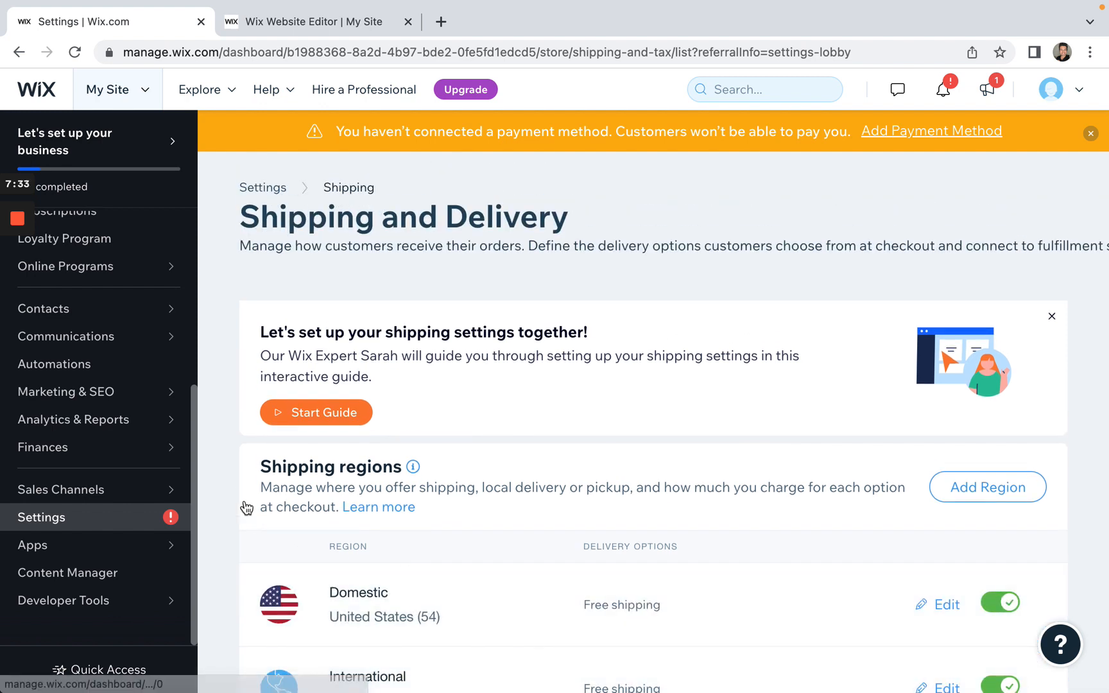
{"action": "left_click", "coordinate": [104, 525]}
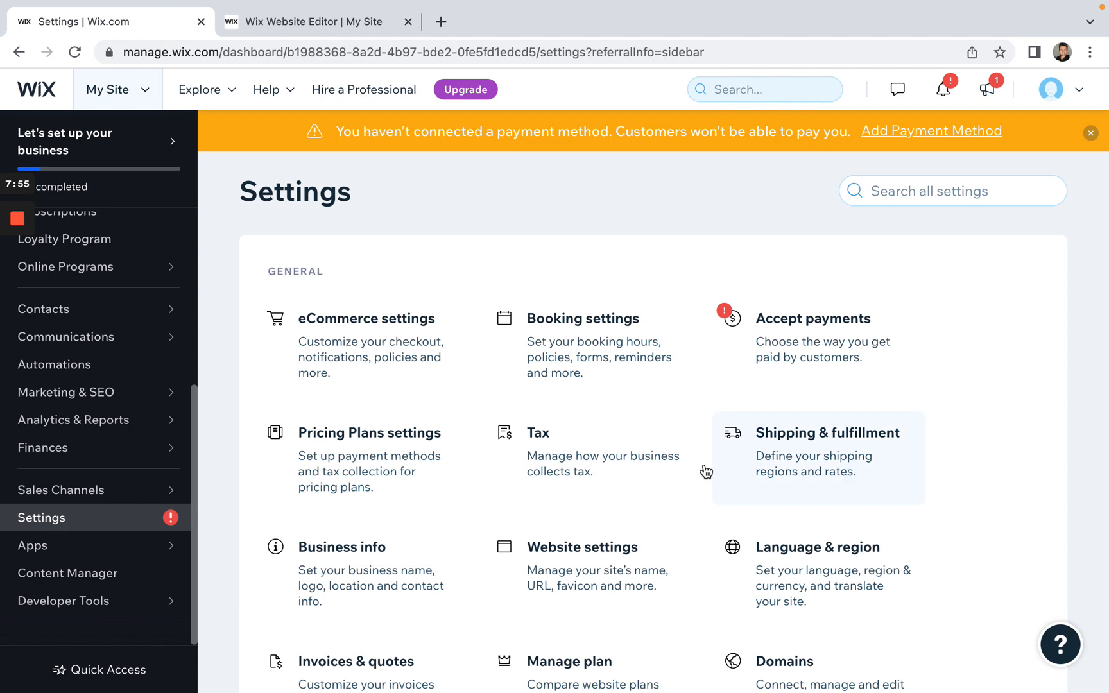
Open Pricing Plans settings, review the payments, tax, invoices and guest checkout options, and return to the main Settings page
{"action": "left_click", "coordinate": [376, 466]}
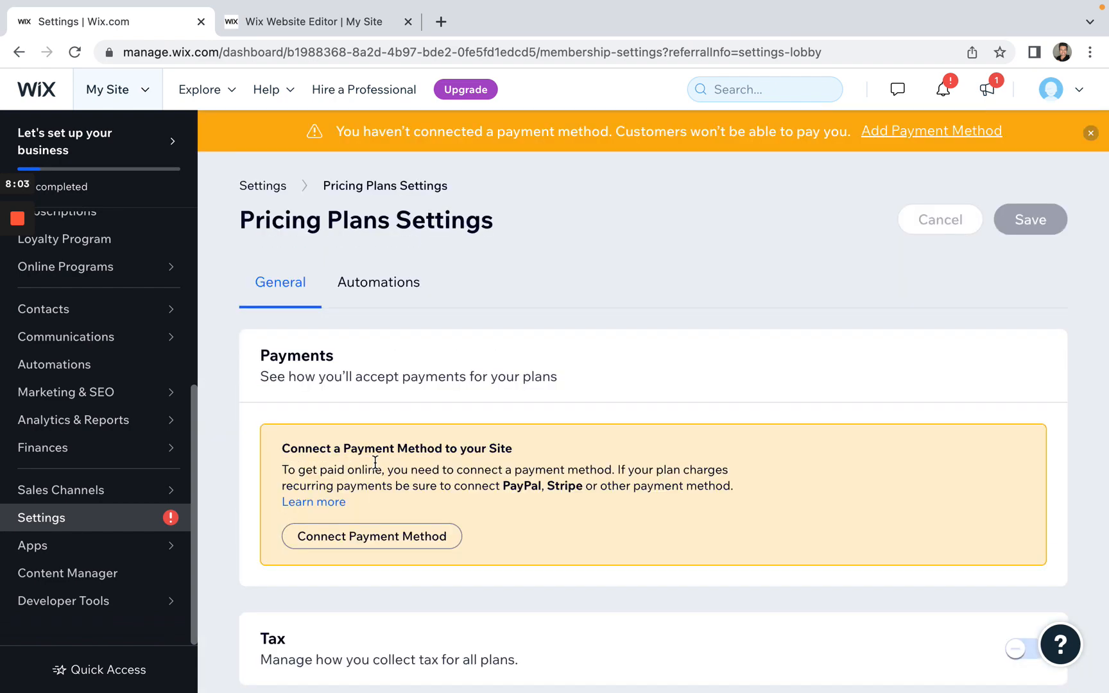
{"action": "scroll", "coordinate": [274, 534], "scroll_direction": "down", "scroll_amount": 4}
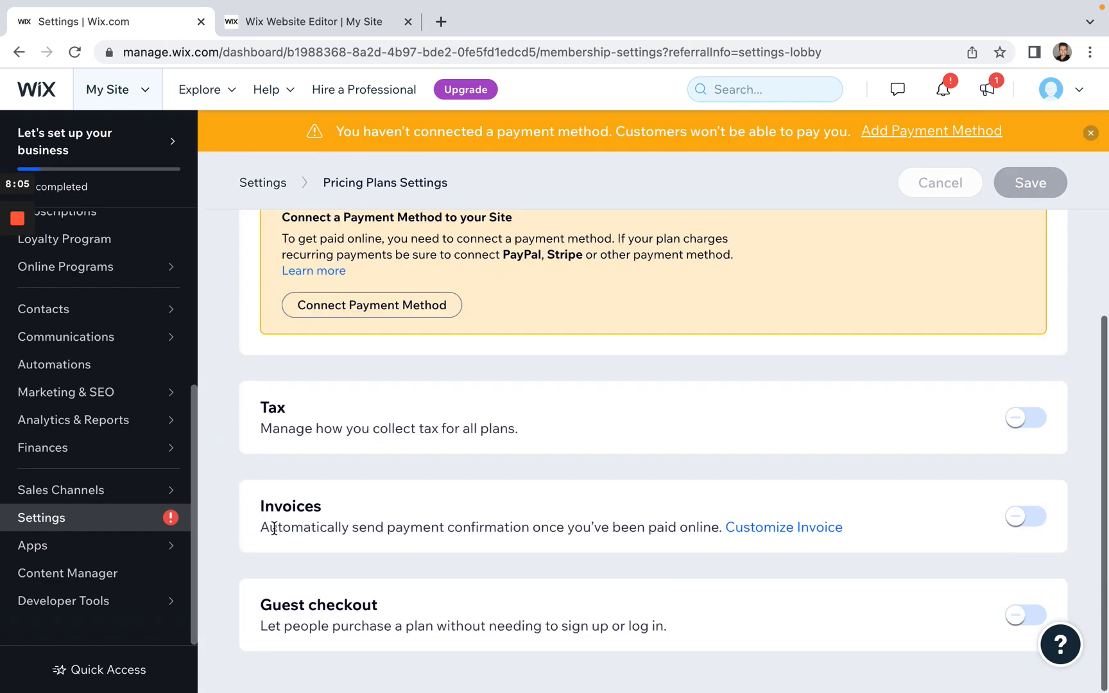
{"action": "scroll", "coordinate": [274, 525], "scroll_direction": "up", "scroll_amount": 4}
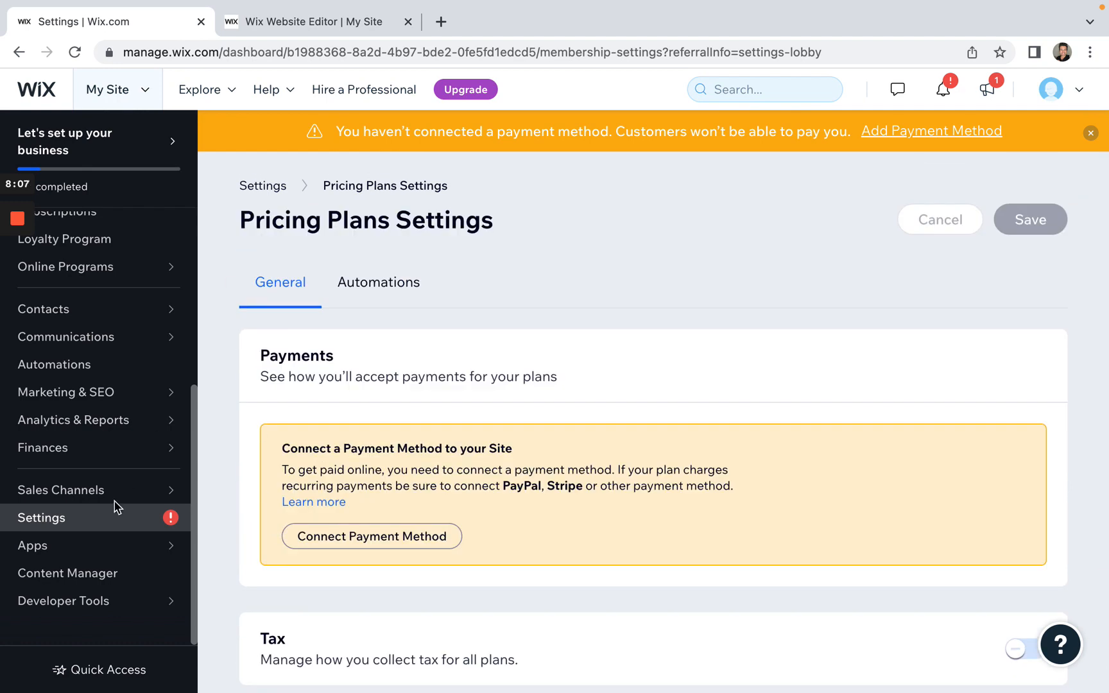
{"action": "left_click", "coordinate": [98, 523]}
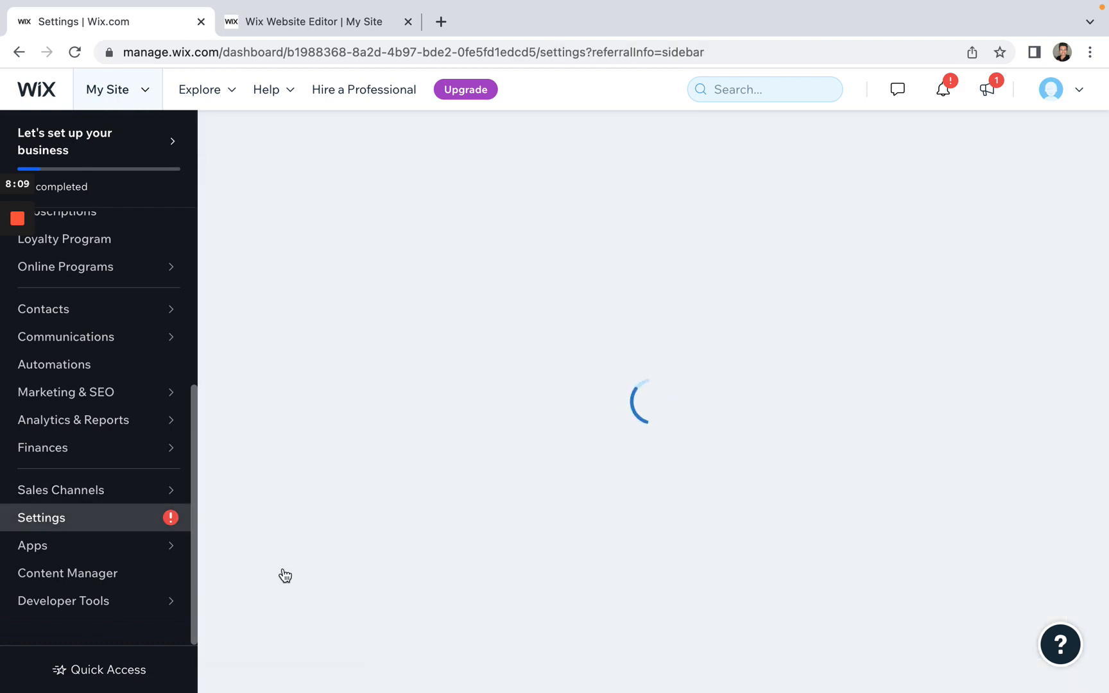
Look over the remaining General settings categories, from Business info to Site member settings and Privacy & cookies
{"action": "scroll", "coordinate": [269, 603], "scroll_direction": "down", "scroll_amount": 3}
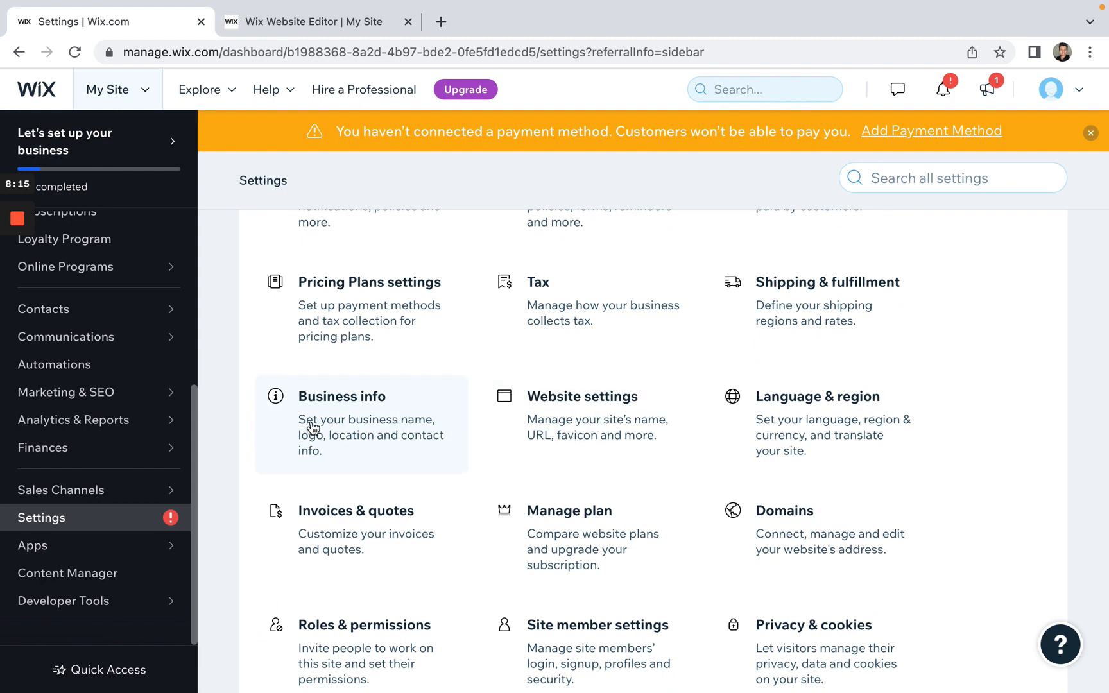
{"action": "scroll", "coordinate": [986, 510], "scroll_direction": "down", "scroll_amount": 1}
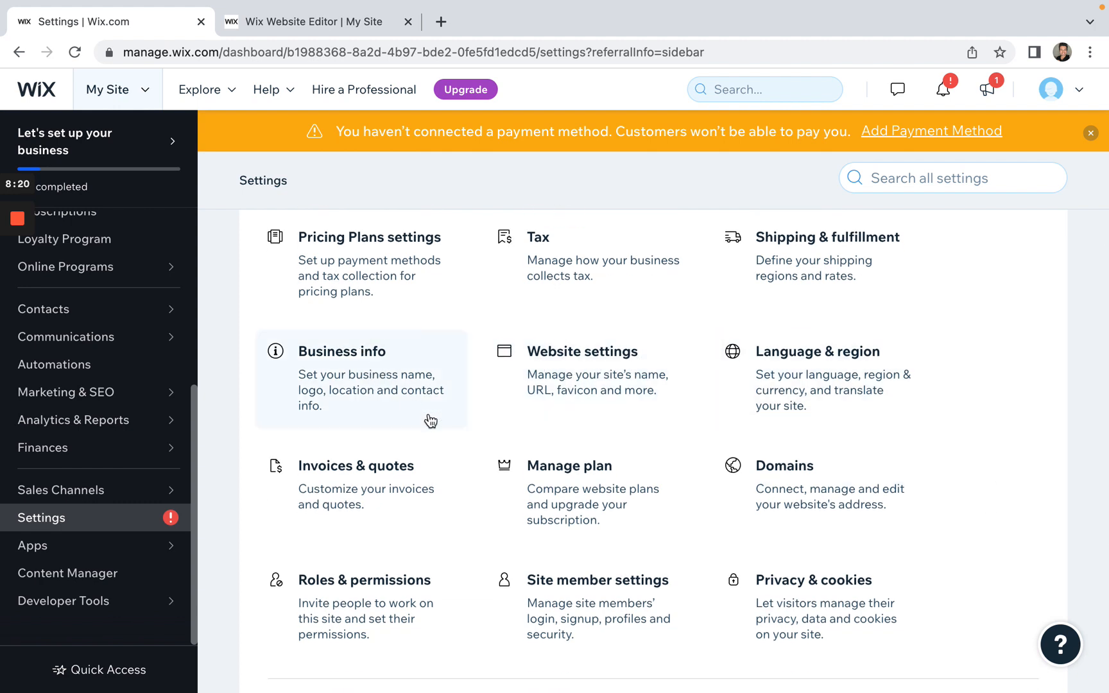
{"action": "scroll", "coordinate": [946, 521], "scroll_direction": "down", "scroll_amount": 1}
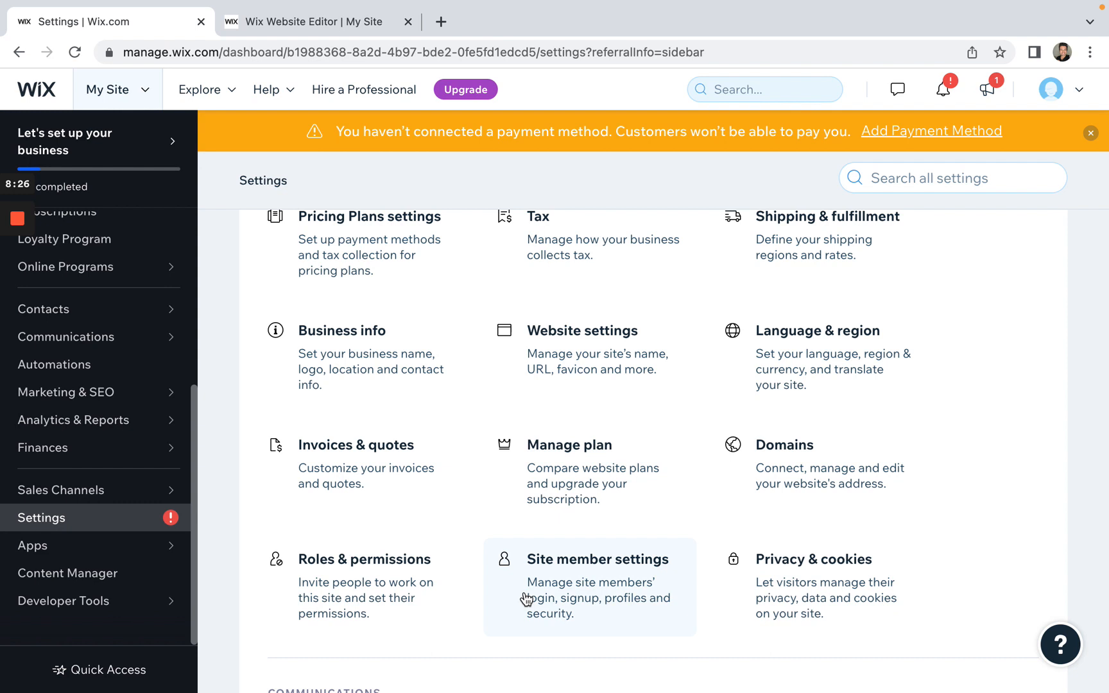
{"action": "scroll", "coordinate": [681, 574], "scroll_direction": "up", "scroll_amount": 5}
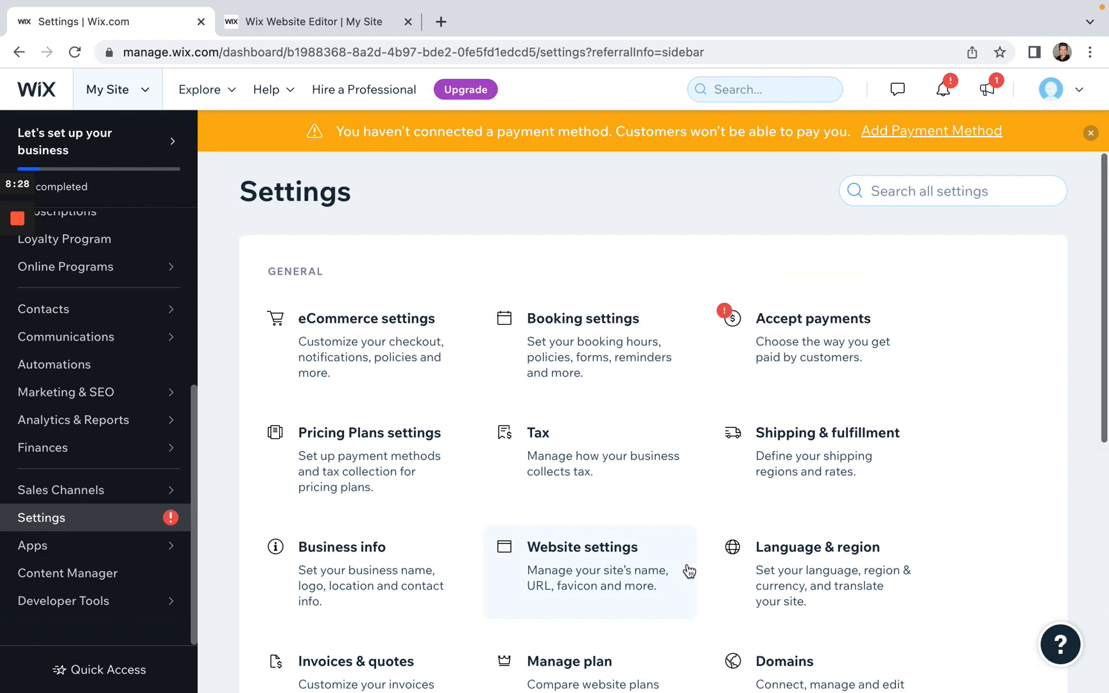